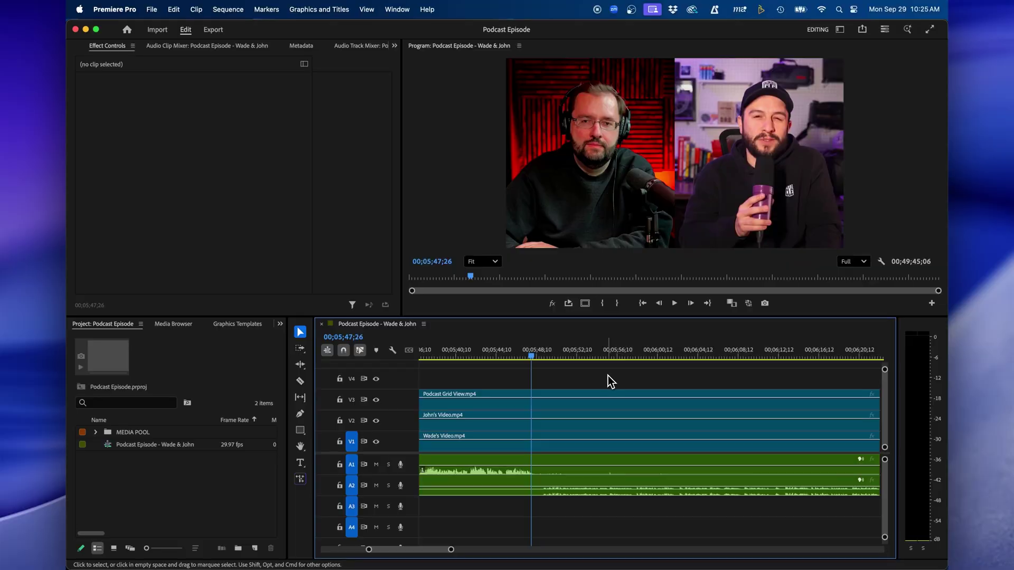
- Zoom the timeline out until the whole podcast sequence fits in view
{"action": "key", "text": "minus"}
{"action": "key", "text": "minus"}
{"action": "key", "text": "minus"}
{"action": "key", "text": "minus"}
{"action": "key", "text": "minus"}
{"action": "key", "text": "minus"}
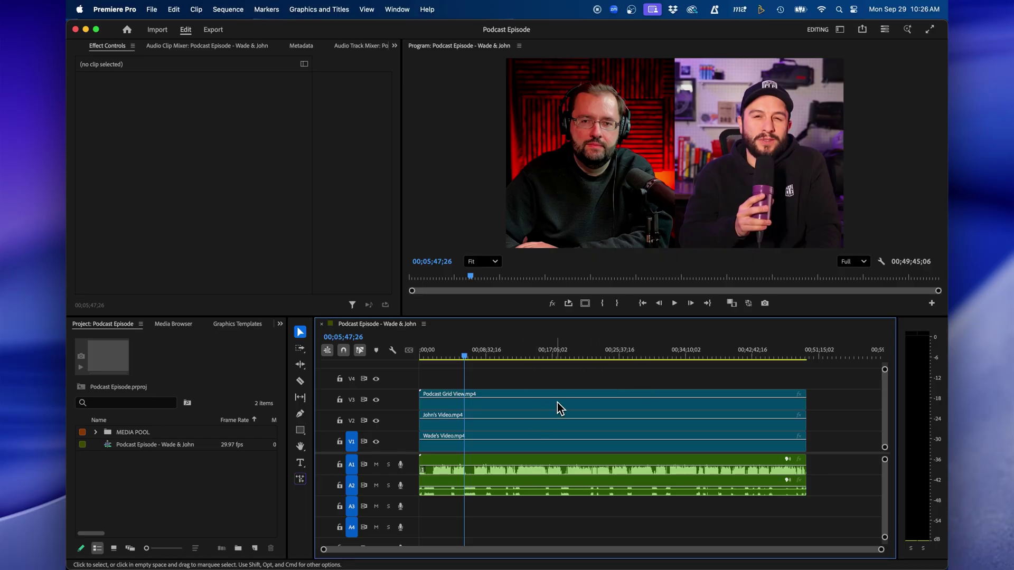
{"action": "left_click", "coordinate": [397, 9]}
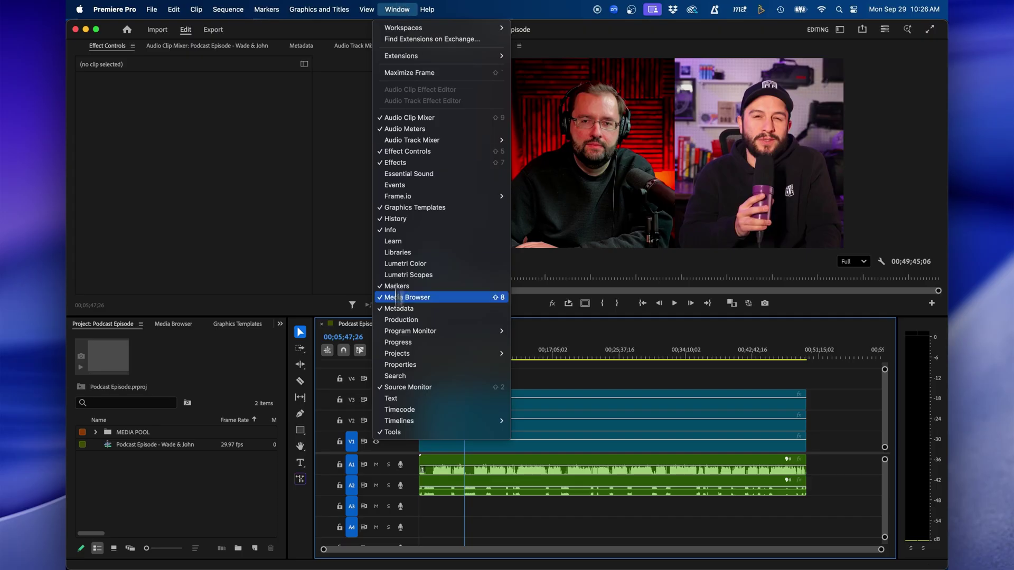
- Open the Text panel's Transcript view and transcribe the two source clips
{"action": "left_click", "coordinate": [401, 398]}
{"action": "left_click", "coordinate": [94, 65]}
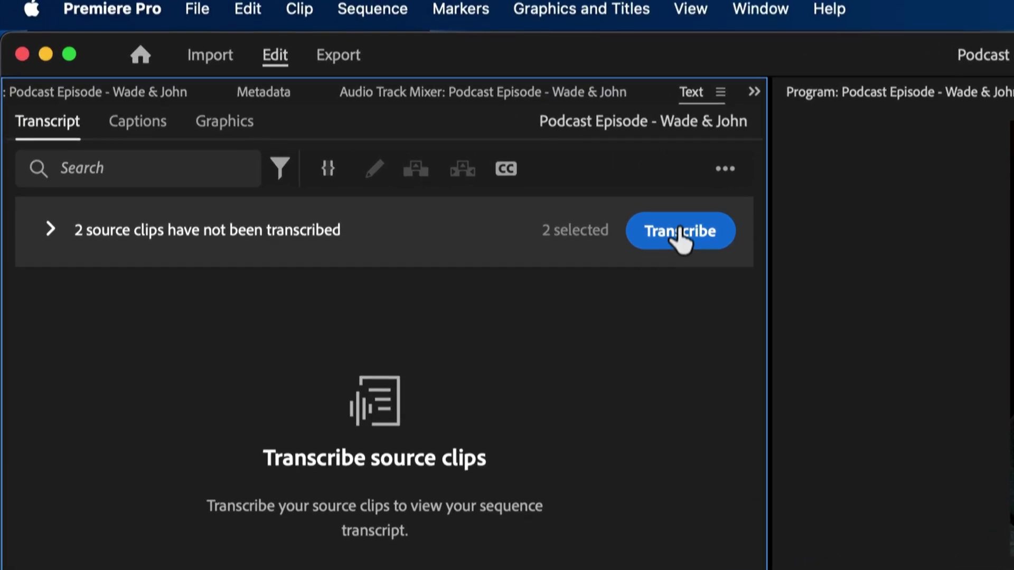
{"action": "left_click", "coordinate": [679, 230]}
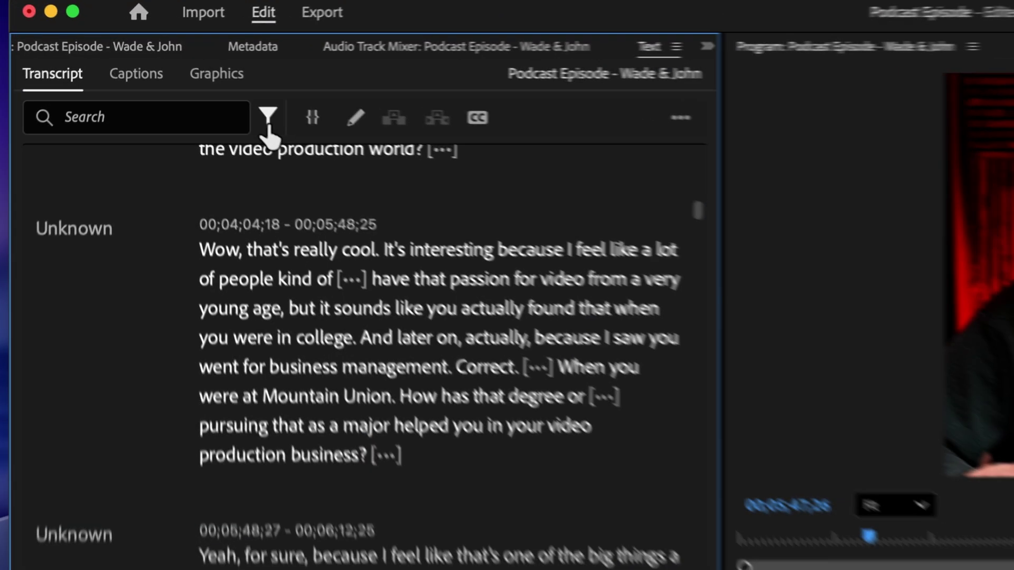
- Filter the transcript to Pauses and delete all 590 pauses from the sequence
{"action": "left_click", "coordinate": [188, 80]}
{"action": "left_click", "coordinate": [329, 249]}
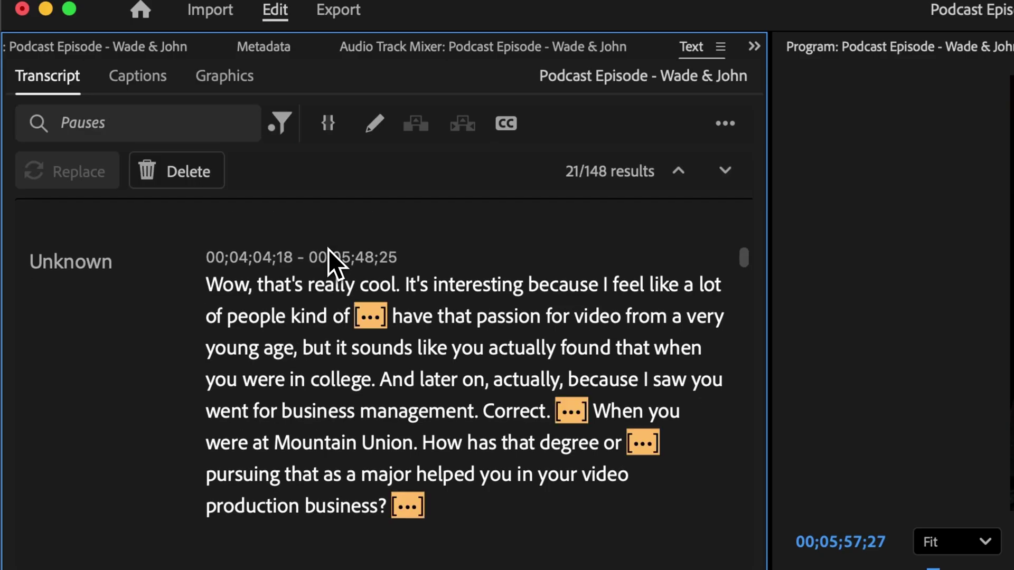
{"action": "scroll", "coordinate": [328, 249], "scroll_direction": "down", "scroll_amount": 10}
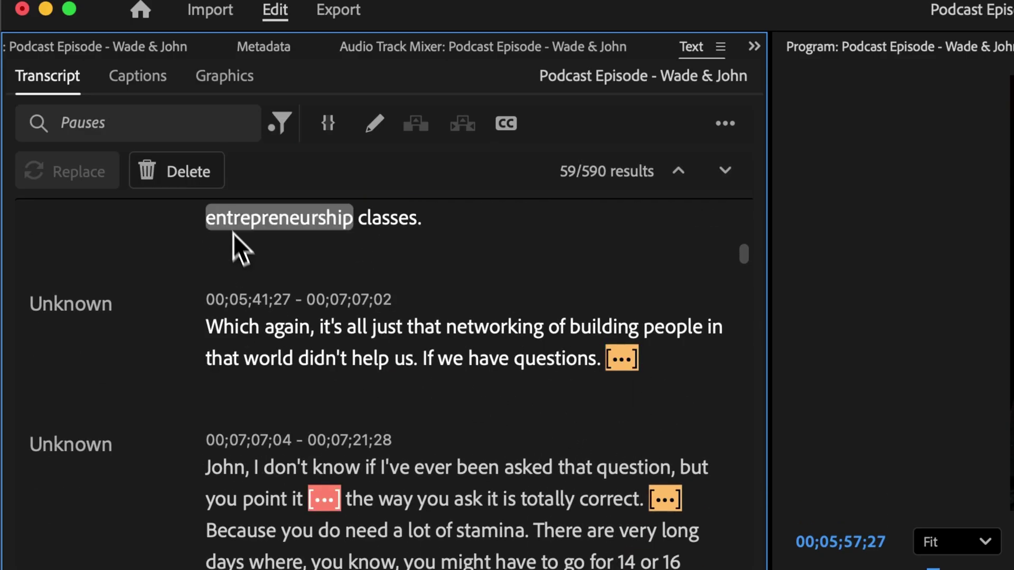
{"action": "left_click", "coordinate": [177, 171]}
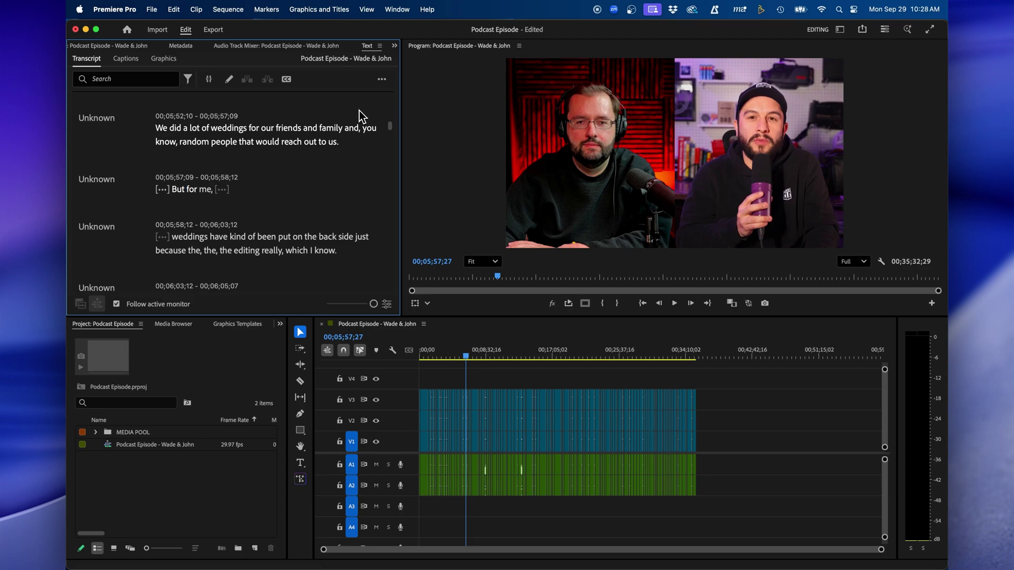
- Search the project media for 'lo' and select Podcast Logo.jpg
{"action": "left_click", "coordinate": [398, 13]}
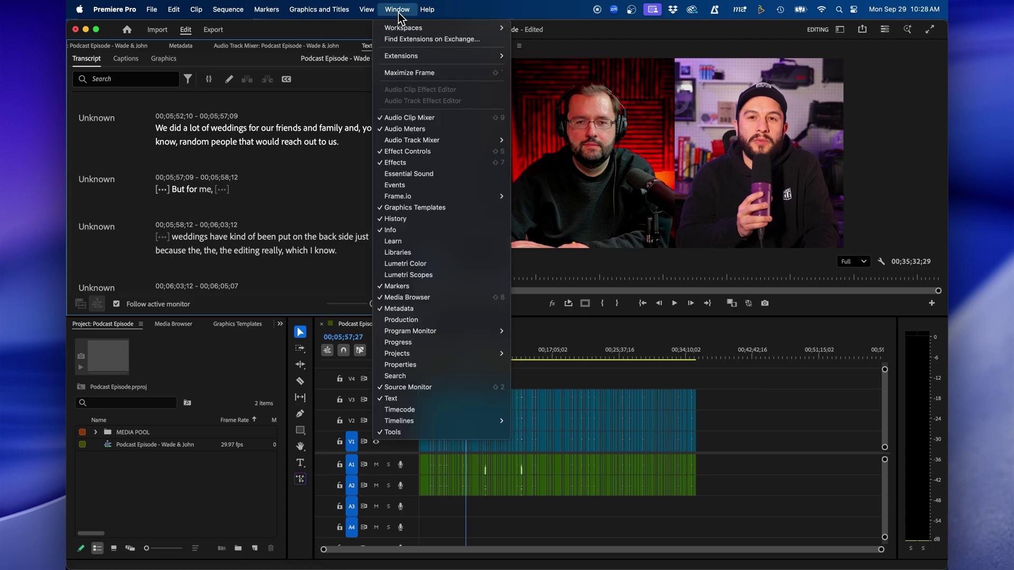
{"action": "left_click", "coordinate": [436, 377]}
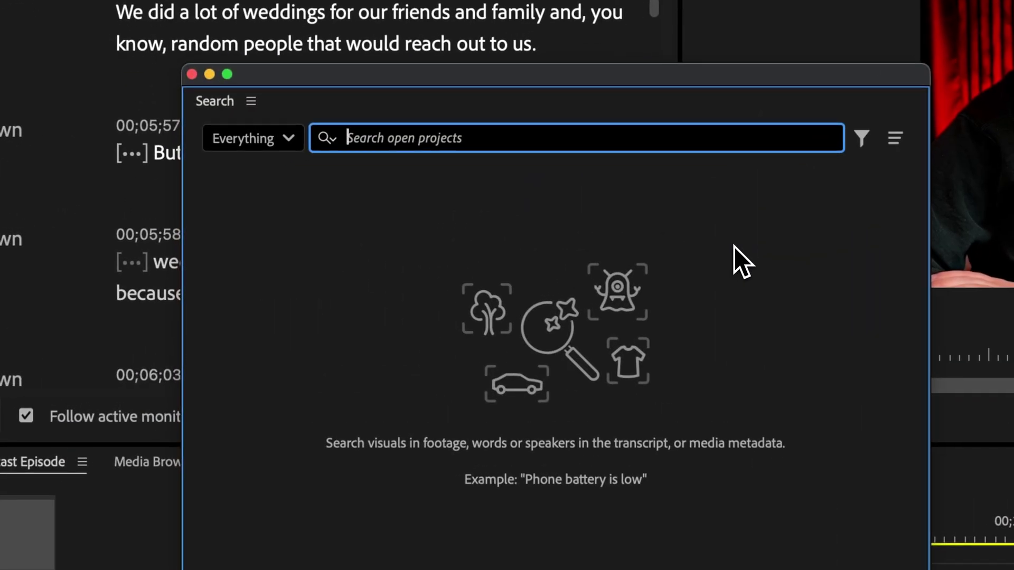
{"action": "type", "text": "logo"}
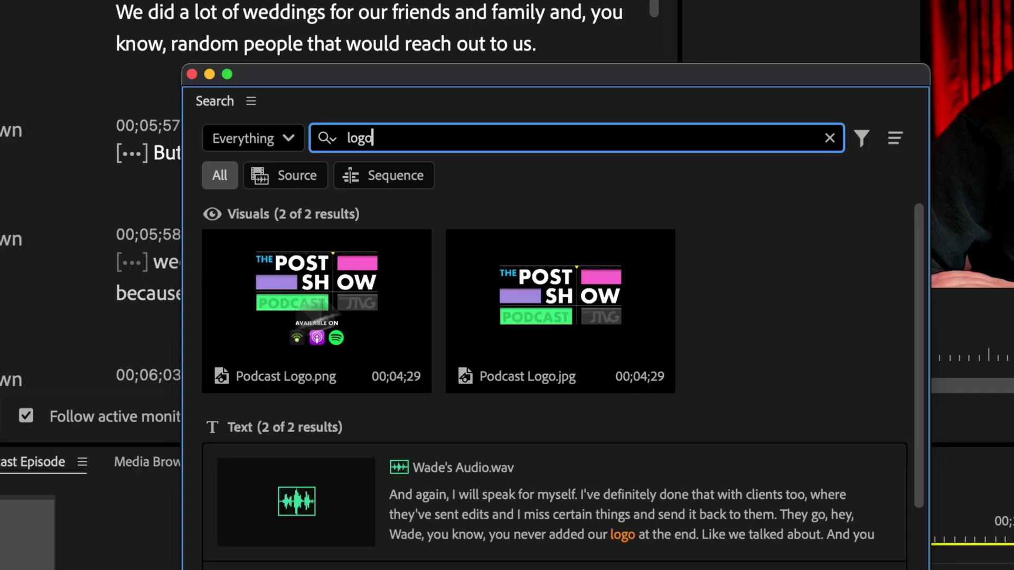
{"action": "left_click", "coordinate": [535, 292]}
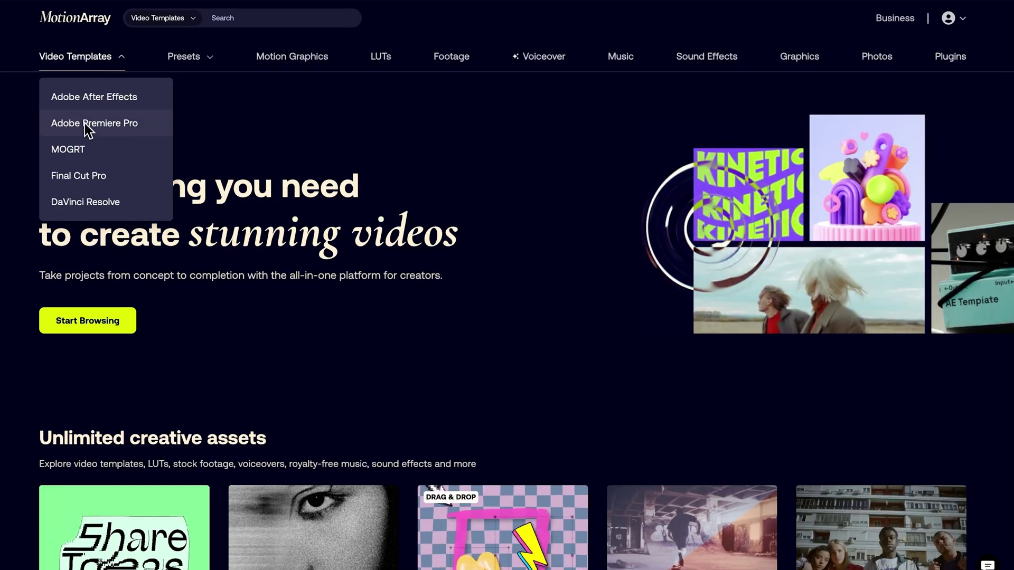
{"action": "mouse_move", "coordinate": [183, 60]}
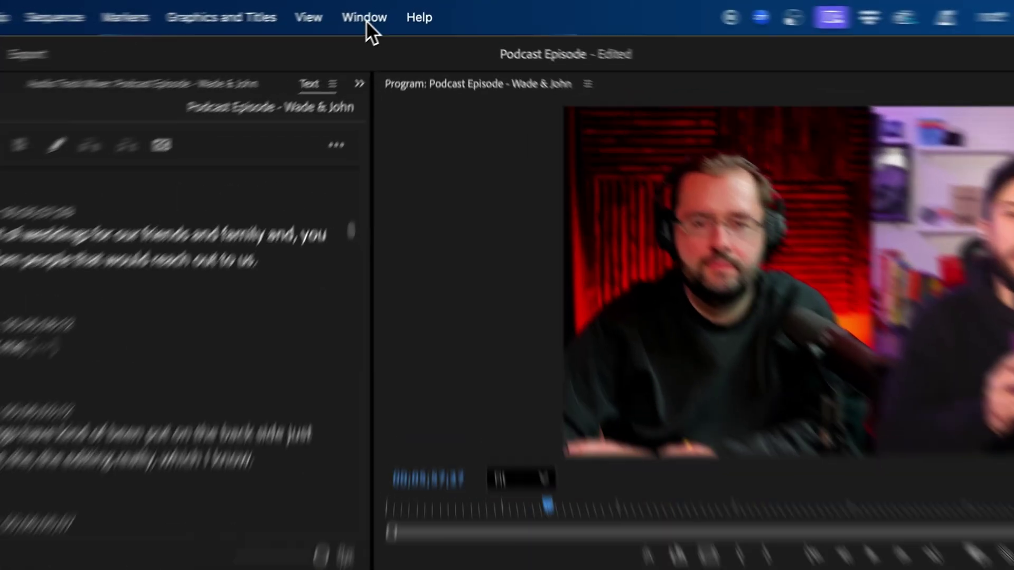
- Open the Motion Array Library extension and browse Transitions into the Quick Whip Transitions pack
{"action": "left_click", "coordinate": [397, 10]}
{"action": "mouse_move", "coordinate": [375, 129]}
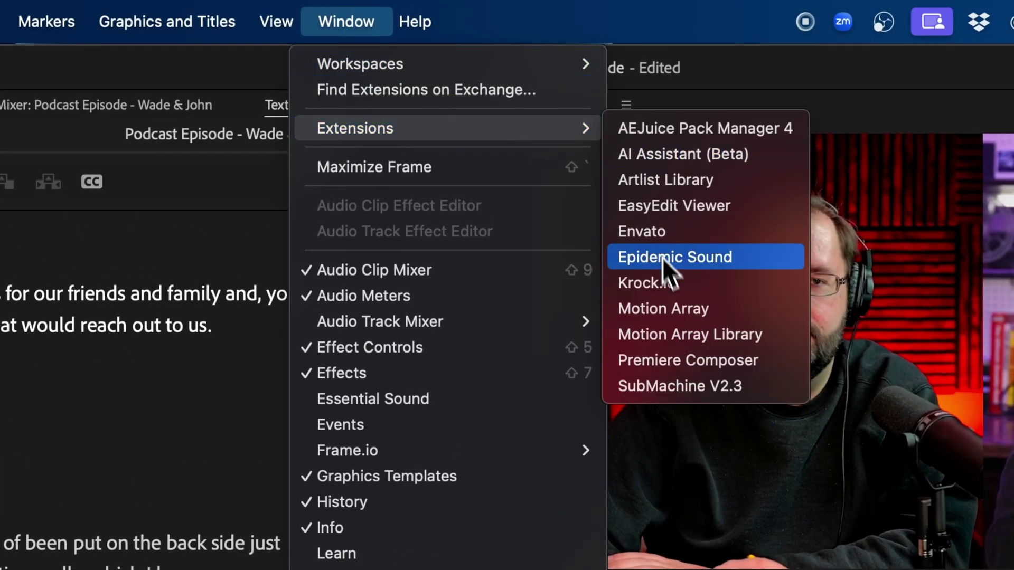
{"action": "left_click", "coordinate": [669, 334]}
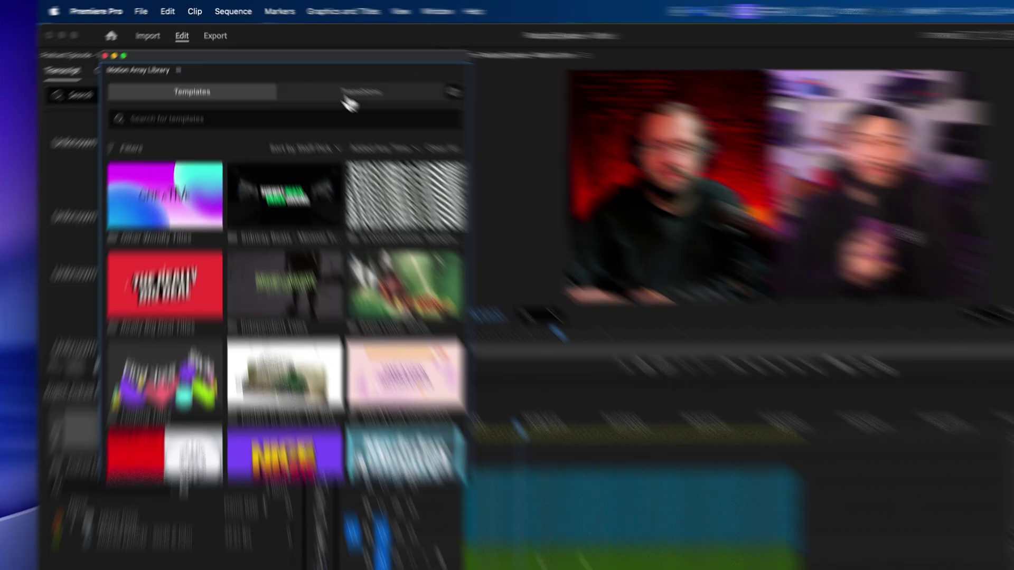
{"action": "left_click", "coordinate": [324, 79]}
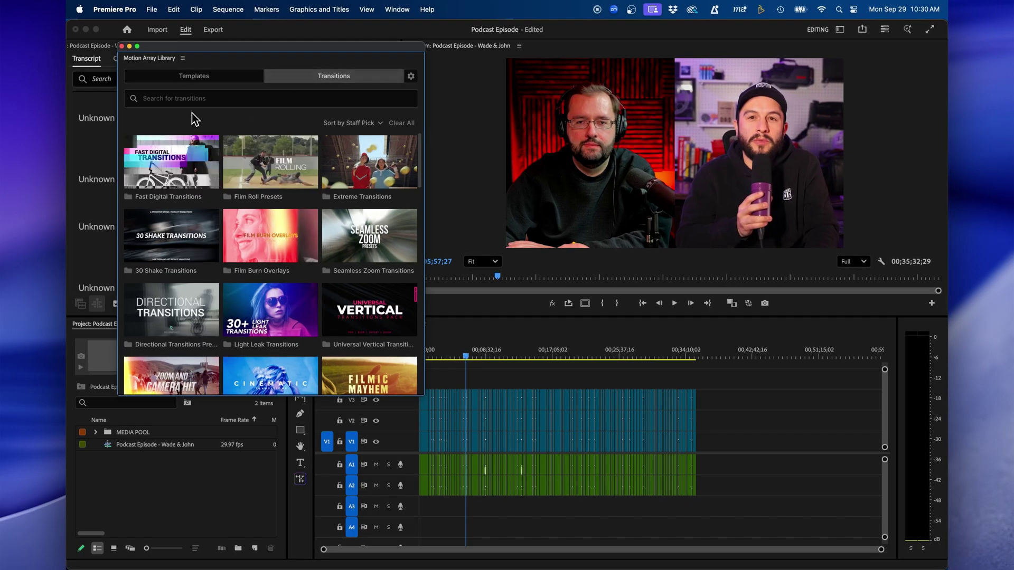
{"action": "left_click", "coordinate": [181, 100]}
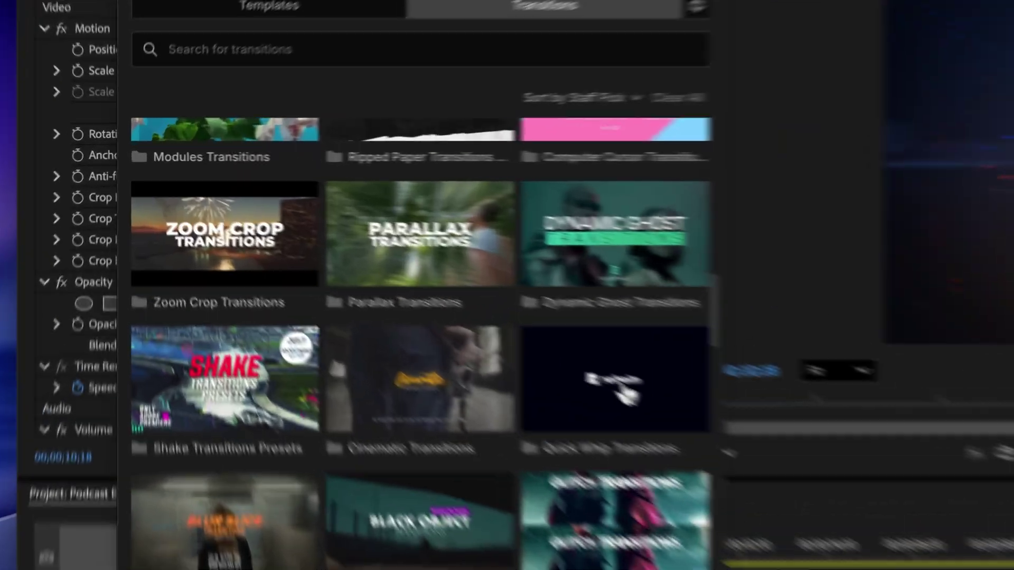
{"action": "left_click", "coordinate": [349, 272]}
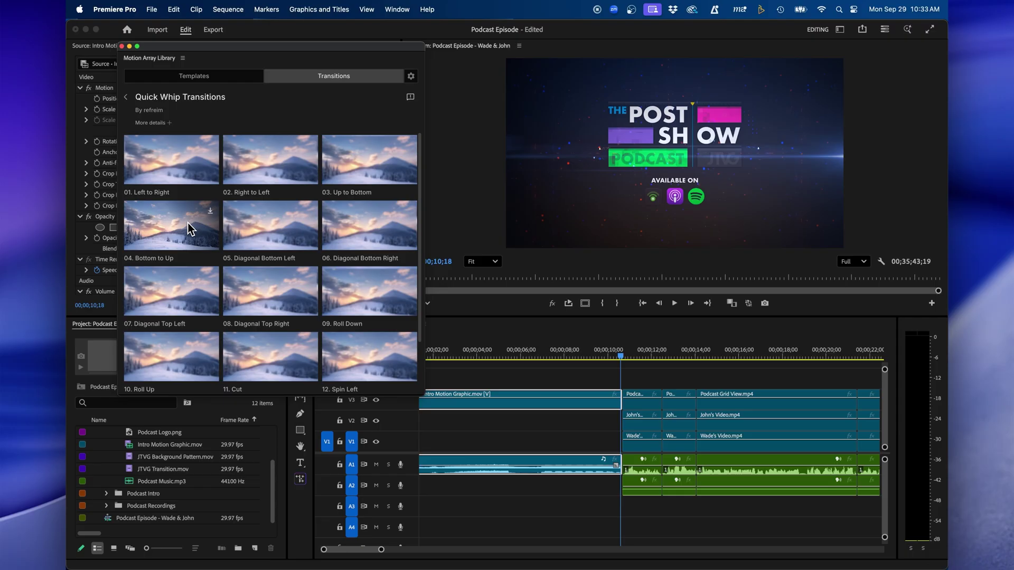
- Place 04. Bottom to Up on the intro/podcast cut on V3 and preview it
{"action": "left_click_drag", "start_coordinate": [170, 235], "coordinate": [622, 403]}
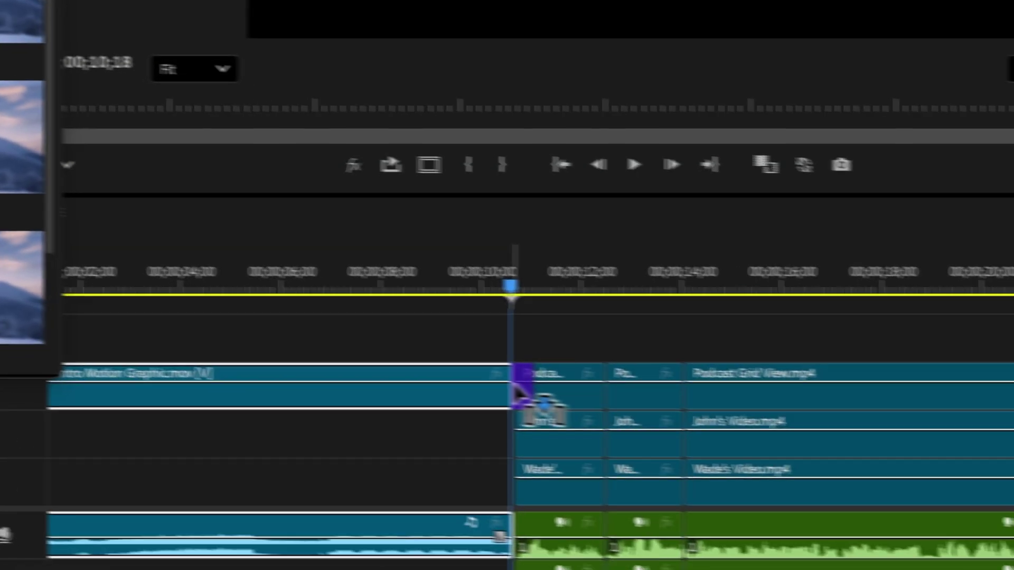
{"action": "left_click_drag", "start_coordinate": [515, 385], "coordinate": [417, 410]}
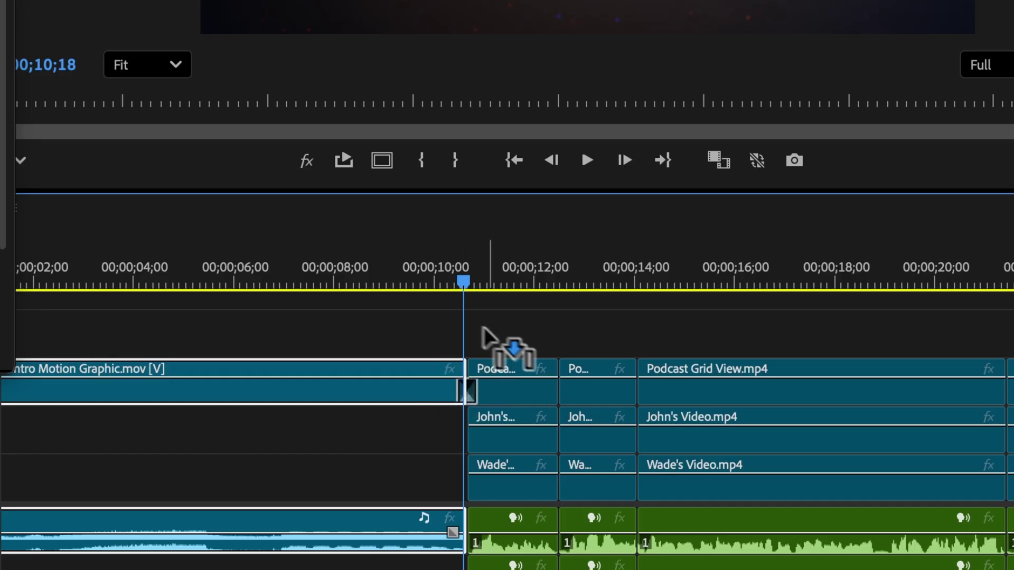
{"action": "left_click", "coordinate": [438, 279]}
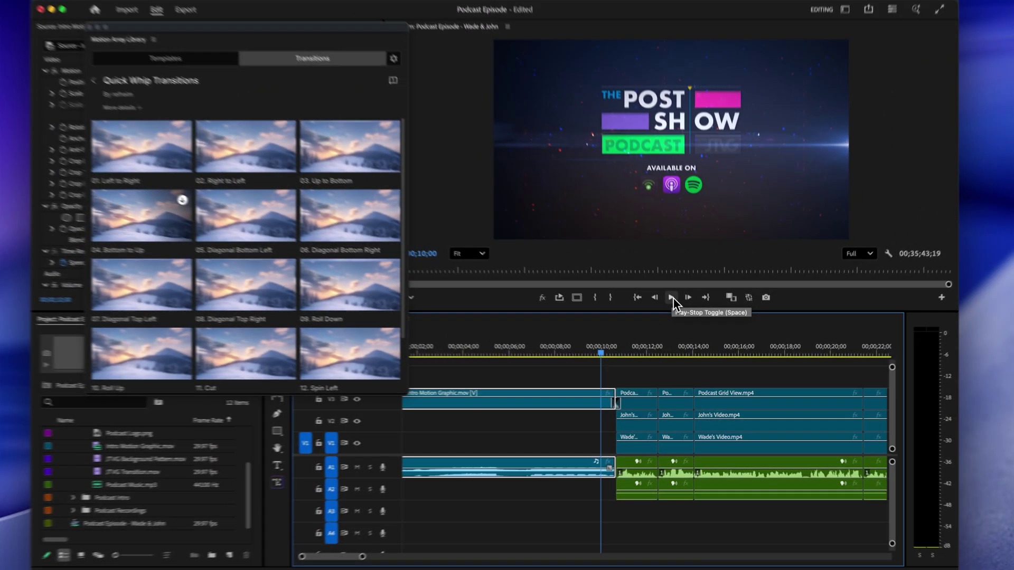
{"action": "left_click", "coordinate": [672, 298]}
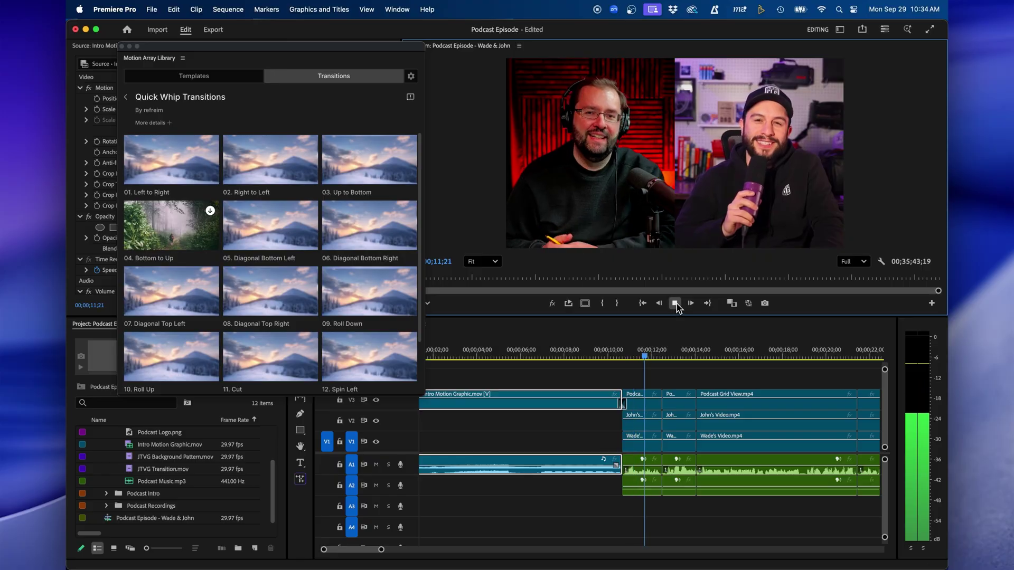
{"action": "left_click", "coordinate": [675, 304]}
- Keep the transition's alignment at Center at Cut in Effect Controls
{"action": "left_click_drag", "start_coordinate": [154, 53], "coordinate": [185, 200]}
{"action": "left_click", "coordinate": [144, 112]}
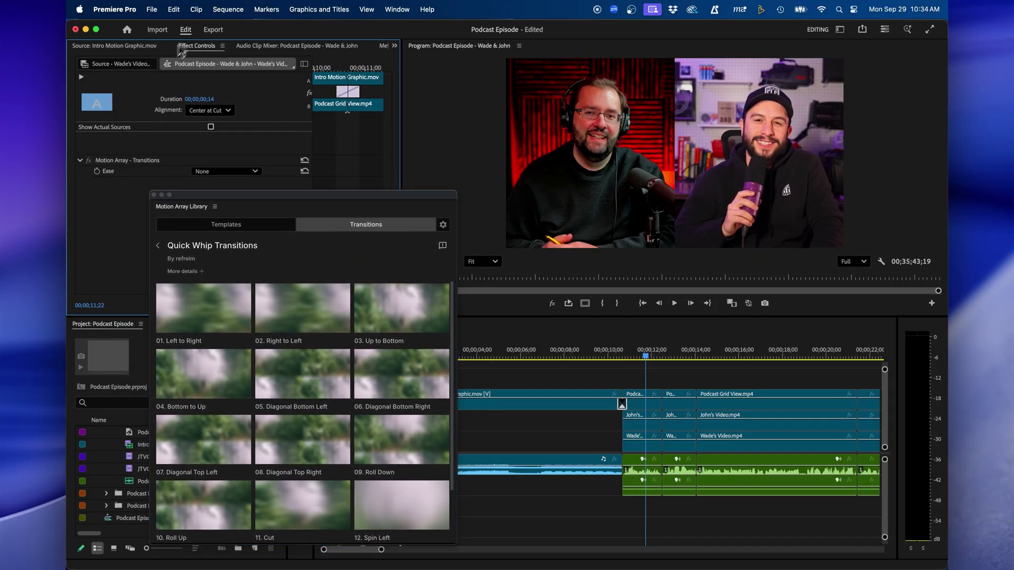
{"action": "left_click", "coordinate": [210, 111]}
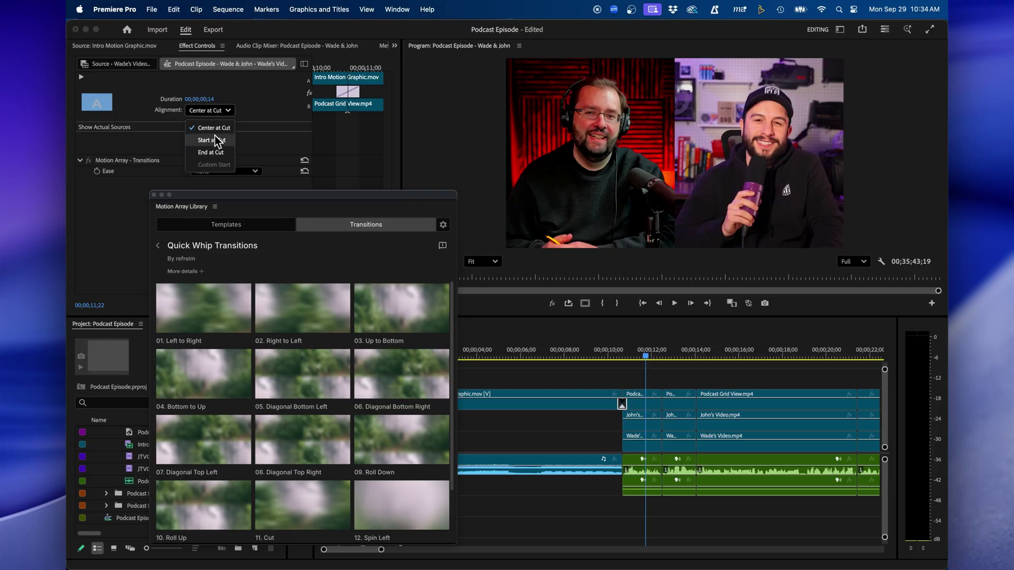
{"action": "left_click", "coordinate": [255, 146]}
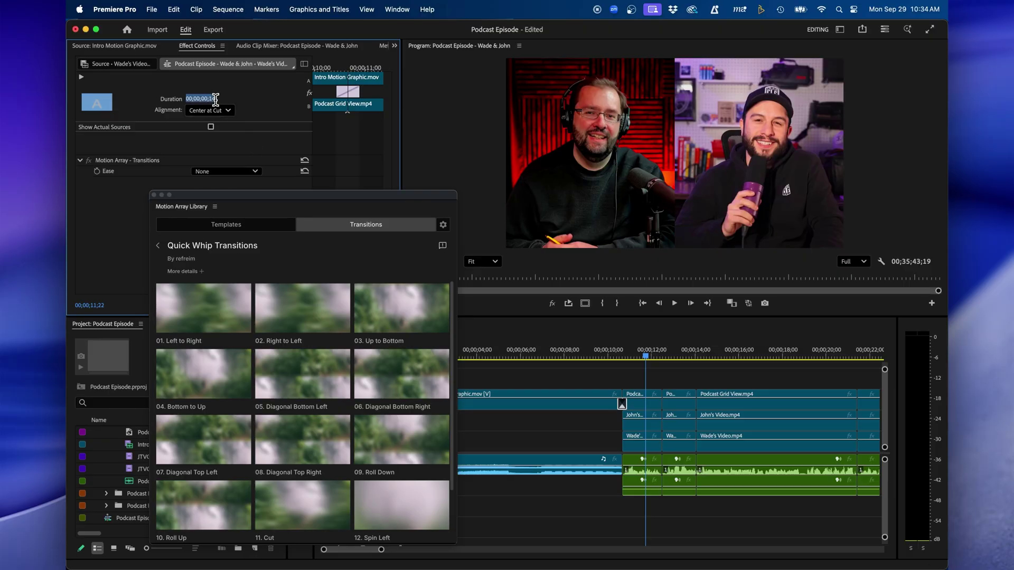
{"action": "left_click_drag", "start_coordinate": [269, 196], "coordinate": [249, 70]}
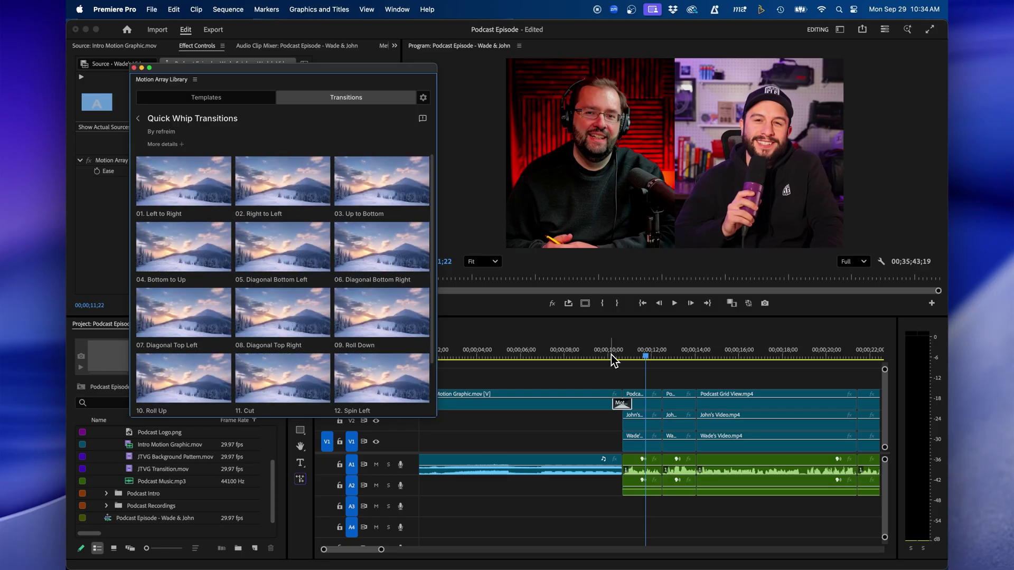
{"action": "left_click", "coordinate": [611, 355]}
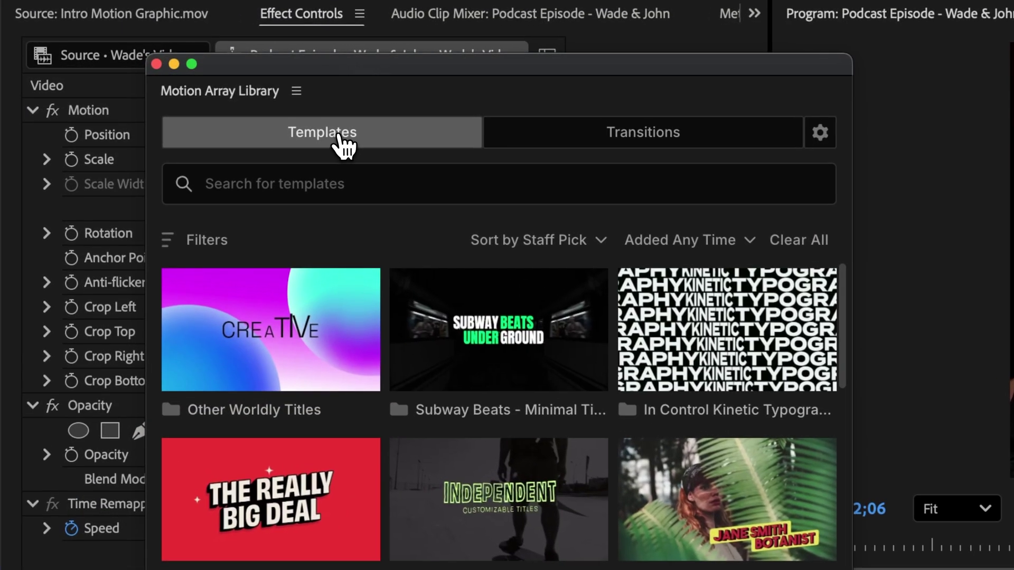
- Filter Motion Array templates to the Typography & Titles category
{"action": "left_click", "coordinate": [224, 244]}
{"action": "left_click", "coordinate": [259, 340]}
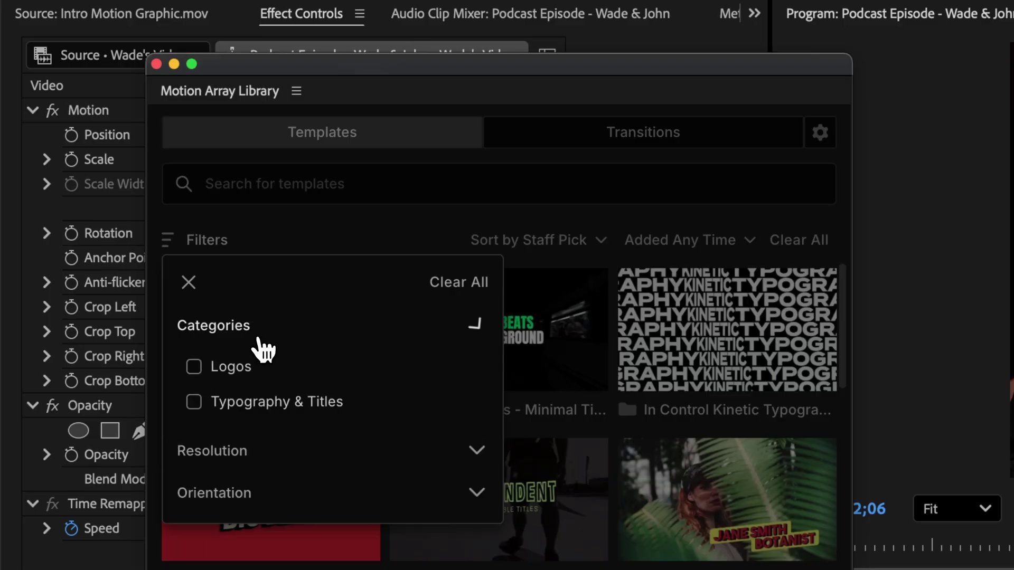
{"action": "left_click", "coordinate": [271, 408]}
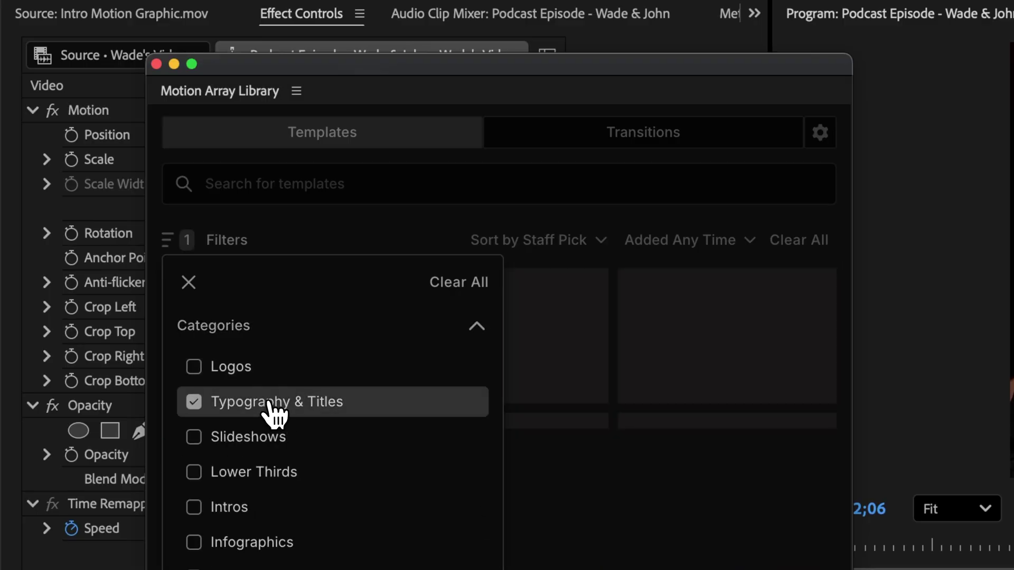
{"action": "left_click", "coordinate": [389, 234]}
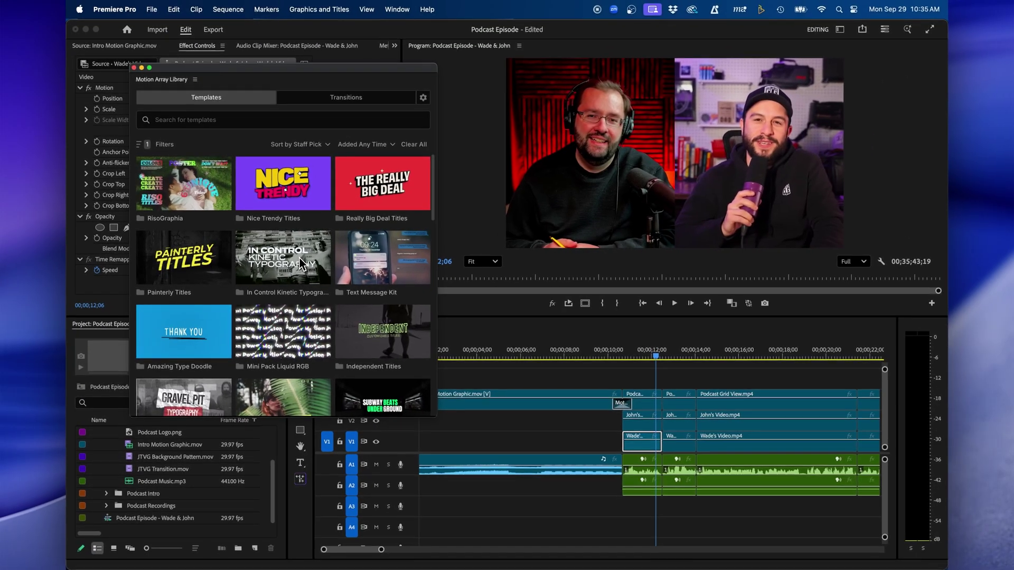
{"action": "scroll", "coordinate": [291, 296], "scroll_direction": "down", "scroll_amount": 3}
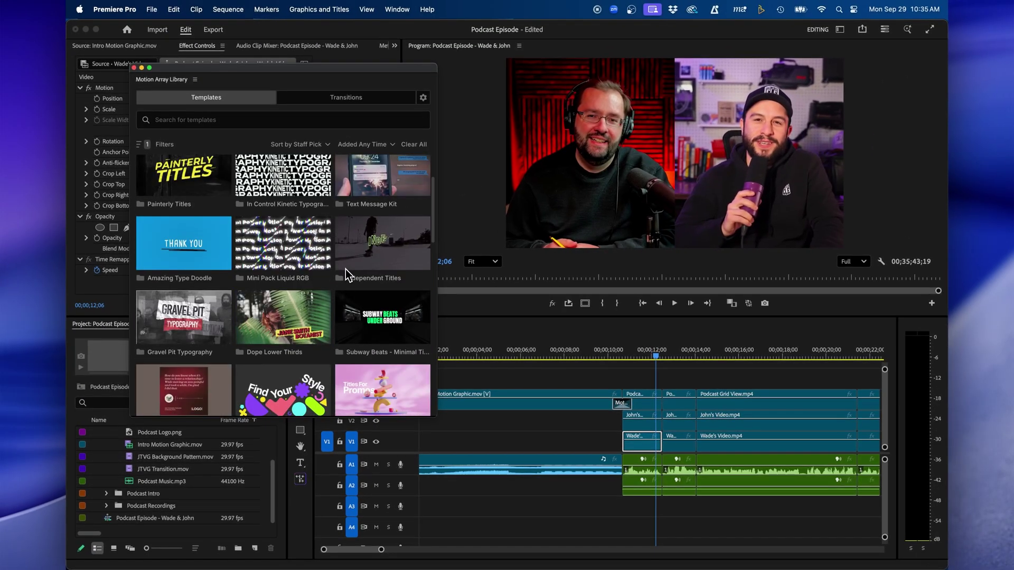
{"action": "scroll", "coordinate": [345, 269], "scroll_direction": "up", "scroll_amount": 3}
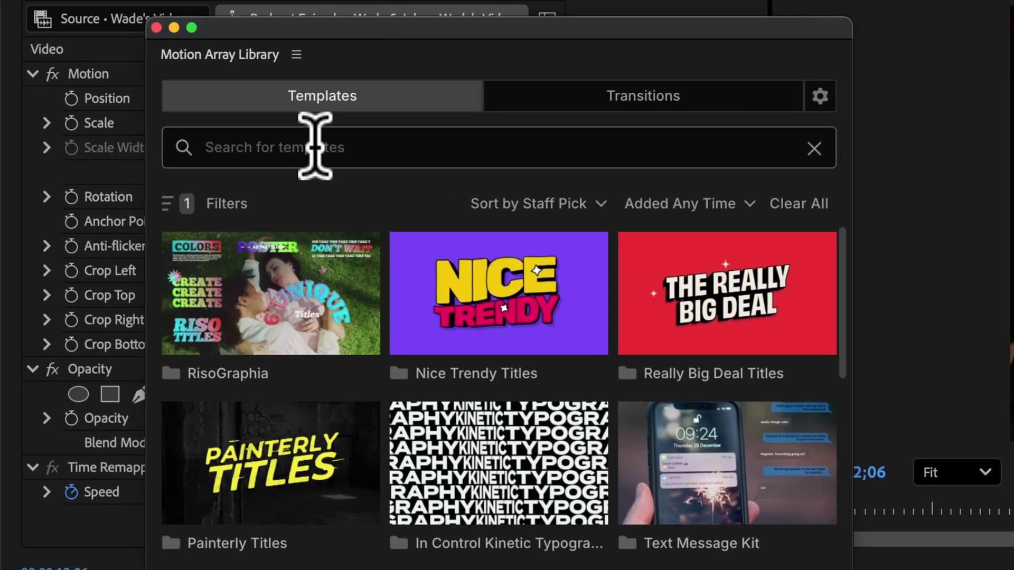
- Search lower thirds, open Unique Lower Thirds, and place Lower Third 04 on V4 at 12 seconds
{"action": "left_click", "coordinate": [322, 183]}
{"action": "scroll", "coordinate": [444, 412], "scroll_direction": "down", "scroll_amount": 6}
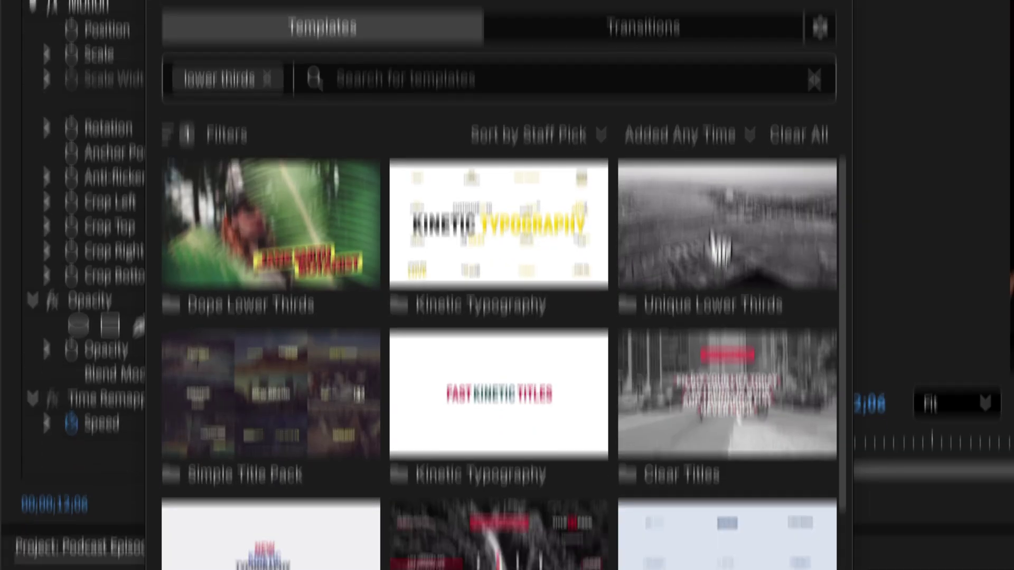
{"action": "left_click", "coordinate": [702, 333]}
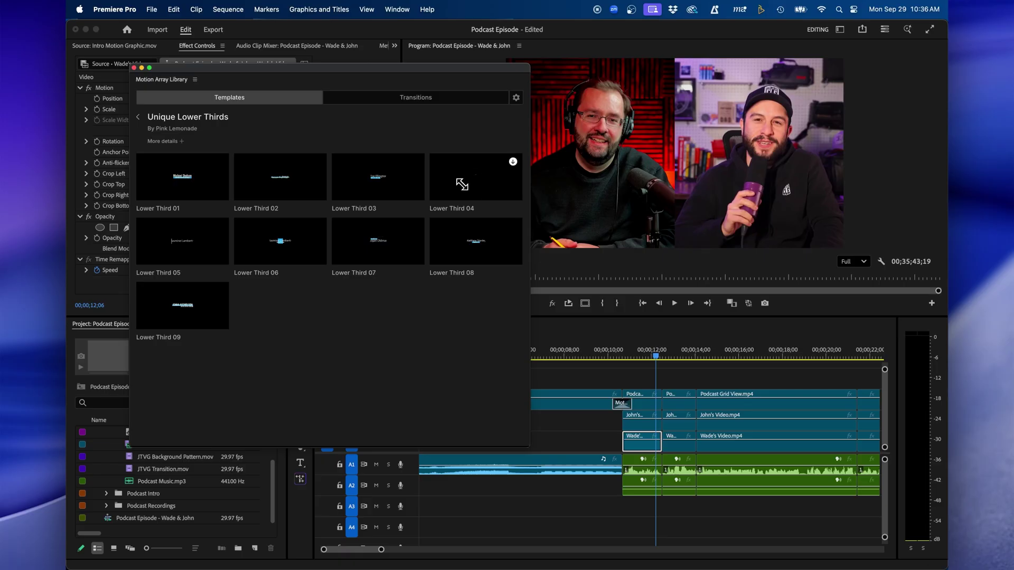
{"action": "left_click_drag", "start_coordinate": [462, 184], "coordinate": [655, 377]}
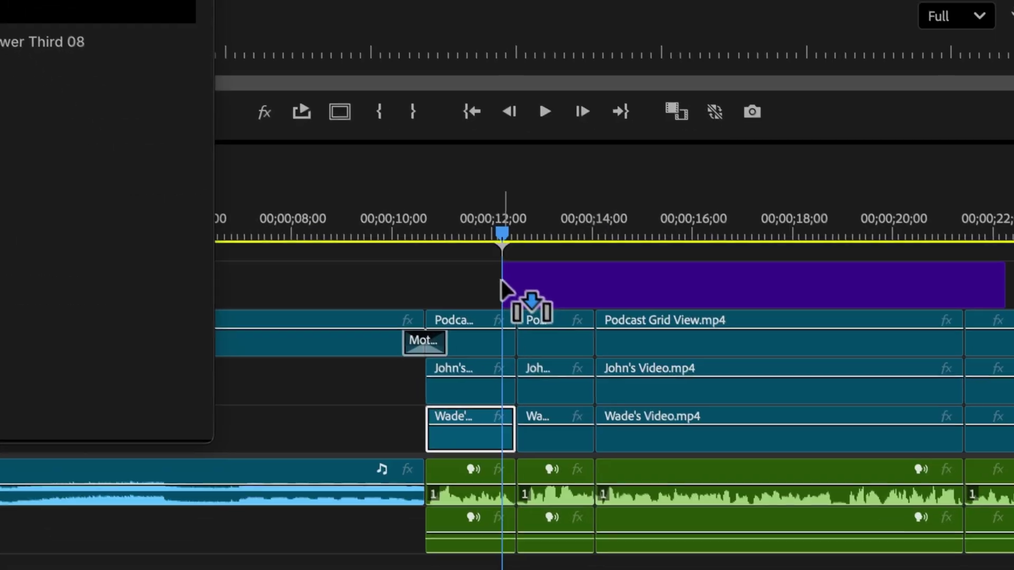
{"action": "left_click_drag", "start_coordinate": [502, 283], "coordinate": [566, 296]}
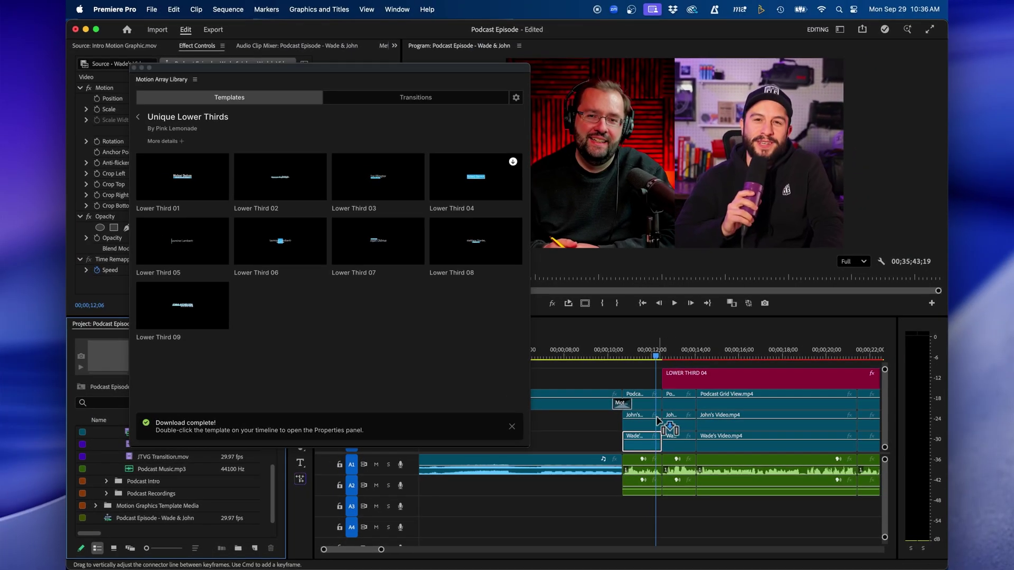
{"action": "left_click", "coordinate": [684, 380]}
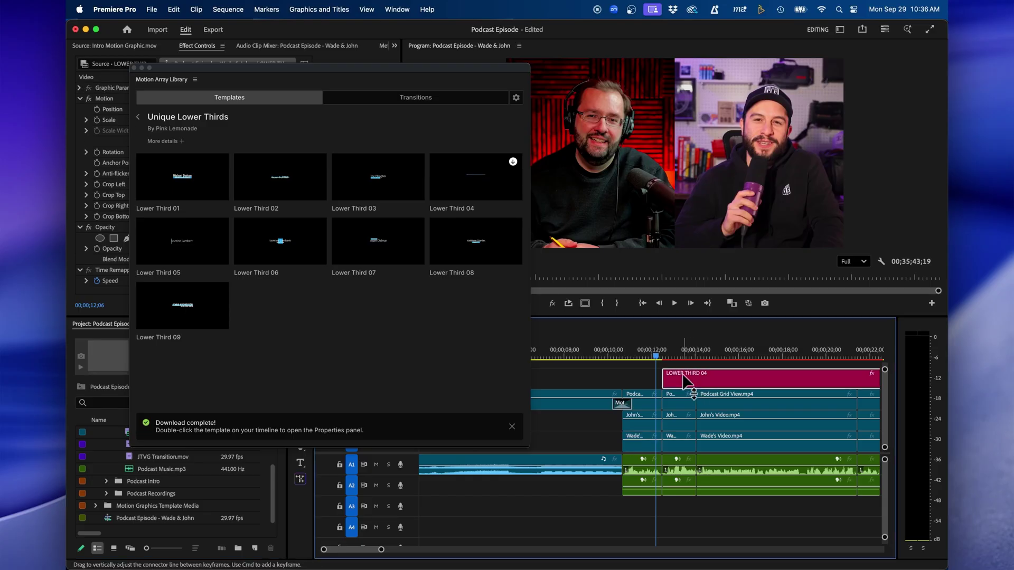
{"action": "left_click", "coordinate": [134, 68]}
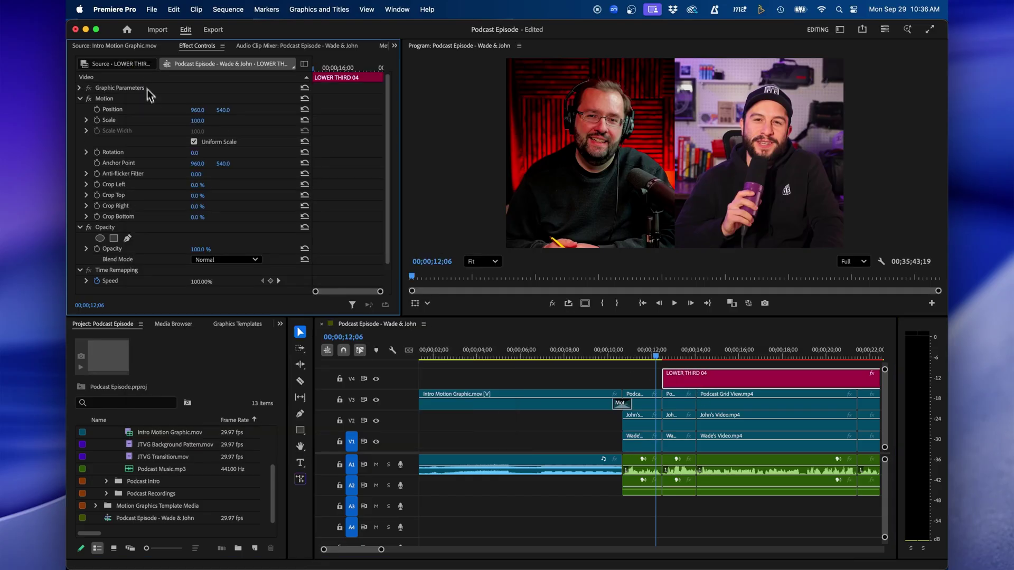
- Open the Properties panel and dock it with Effect Controls in the upper-left frame
{"action": "left_click", "coordinate": [394, 46]}
{"action": "left_click", "coordinate": [400, 13]}
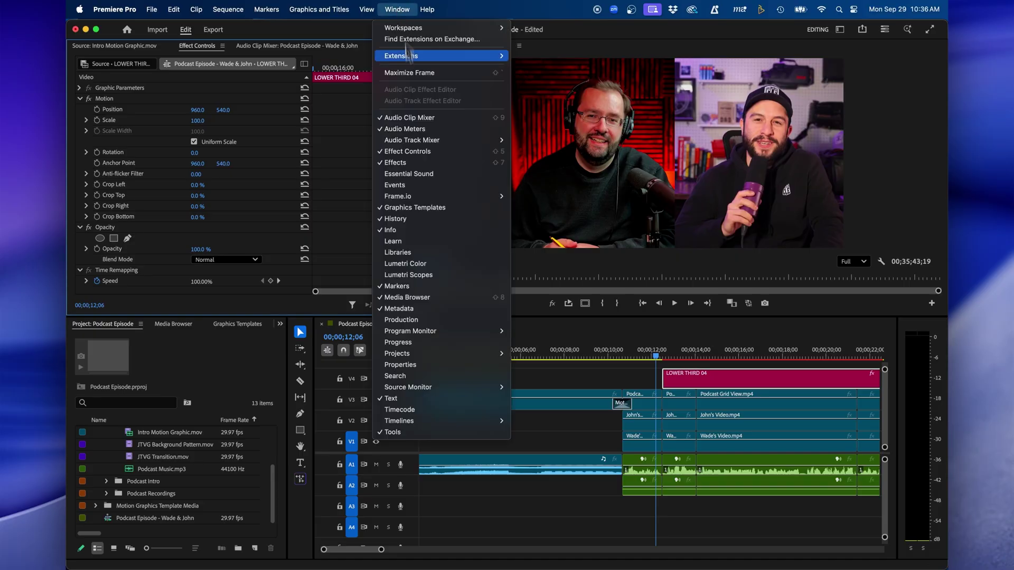
{"action": "left_click", "coordinate": [412, 364]}
{"action": "left_click_drag", "start_coordinate": [848, 55], "coordinate": [373, 177]}
{"action": "left_click_drag", "start_coordinate": [239, 154], "coordinate": [201, 159]}
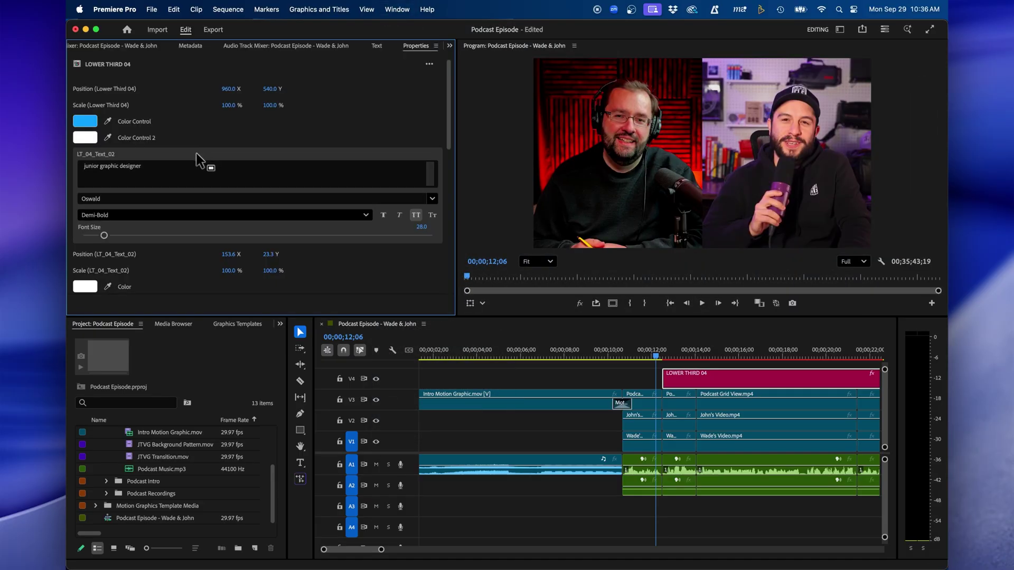
- Select the word 'designer' in the lower third's subtitle and preview the sequence full-size
{"action": "double_click", "coordinate": [140, 169]}
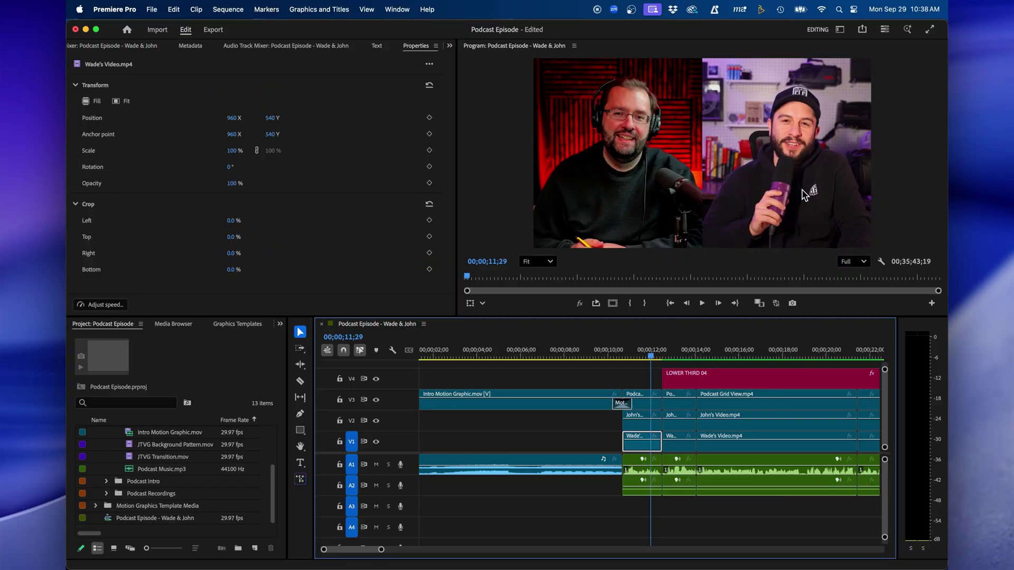
{"action": "key", "text": "space"}
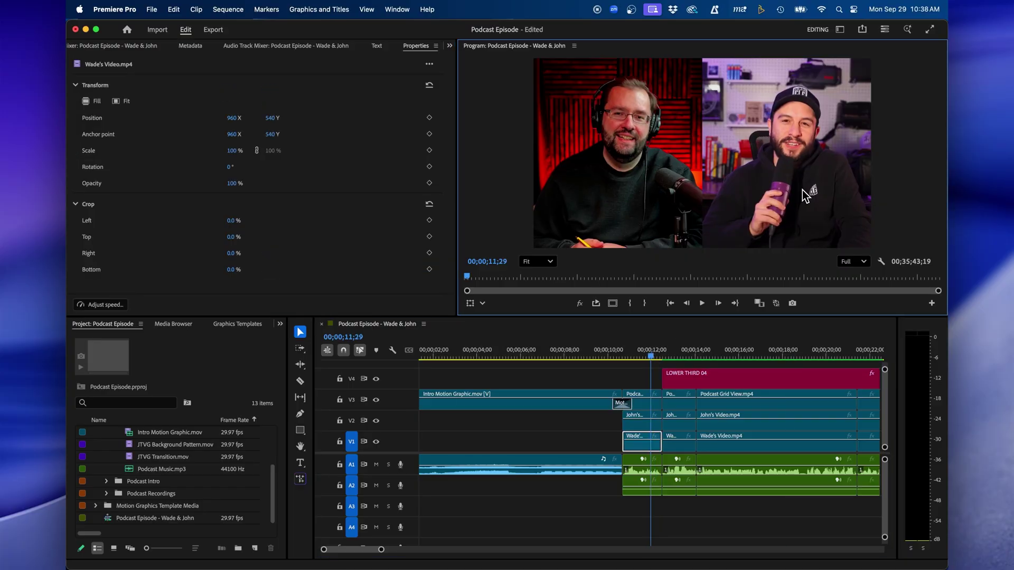
{"action": "key", "text": "grave"}
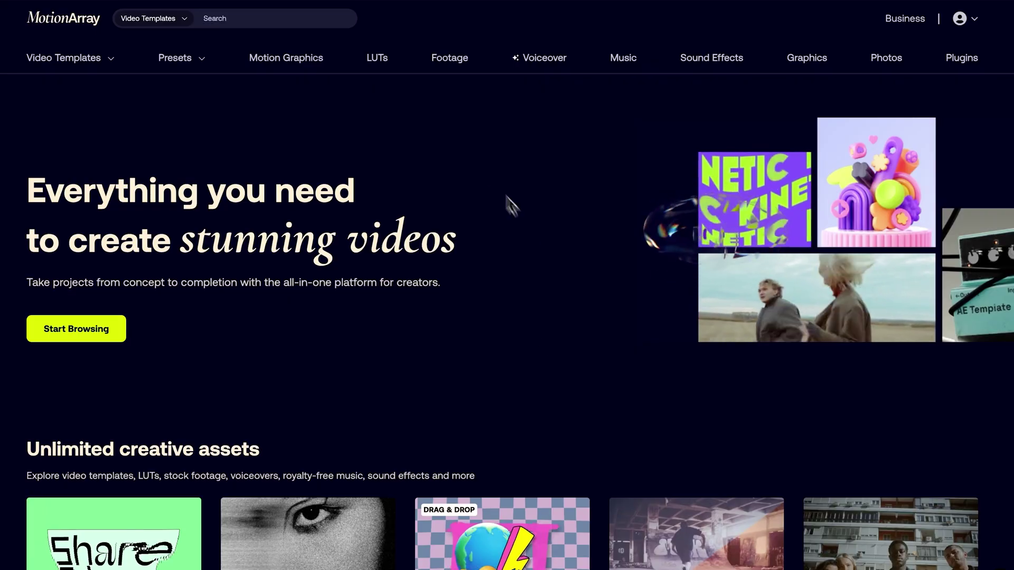
- Filter Motion Array's LUTs catalogue to Cinematic and open the Cine Tone LUTs page
{"action": "left_click", "coordinate": [376, 59]}
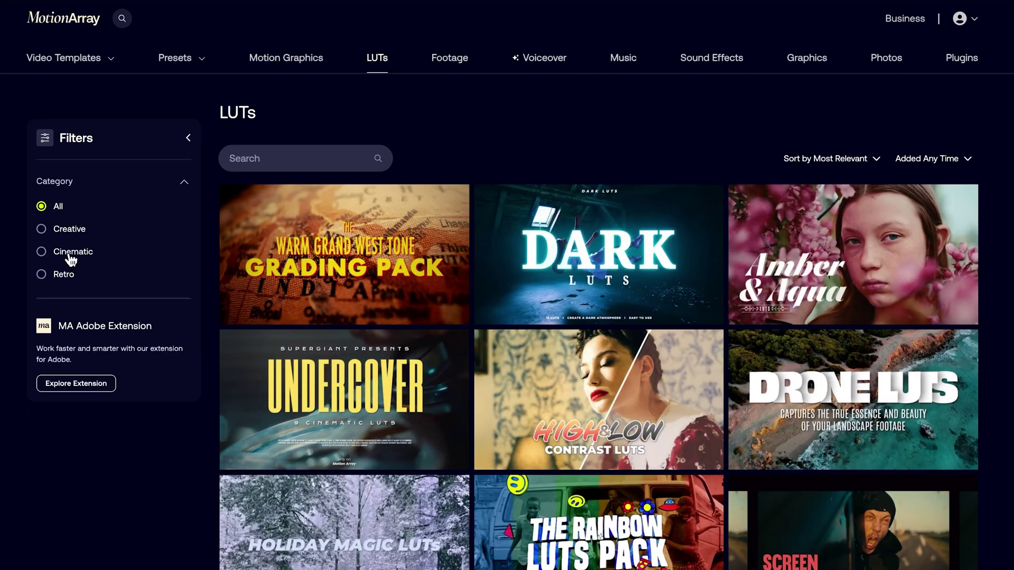
{"action": "left_click", "coordinate": [71, 256]}
{"action": "mouse_move", "coordinate": [299, 264]}
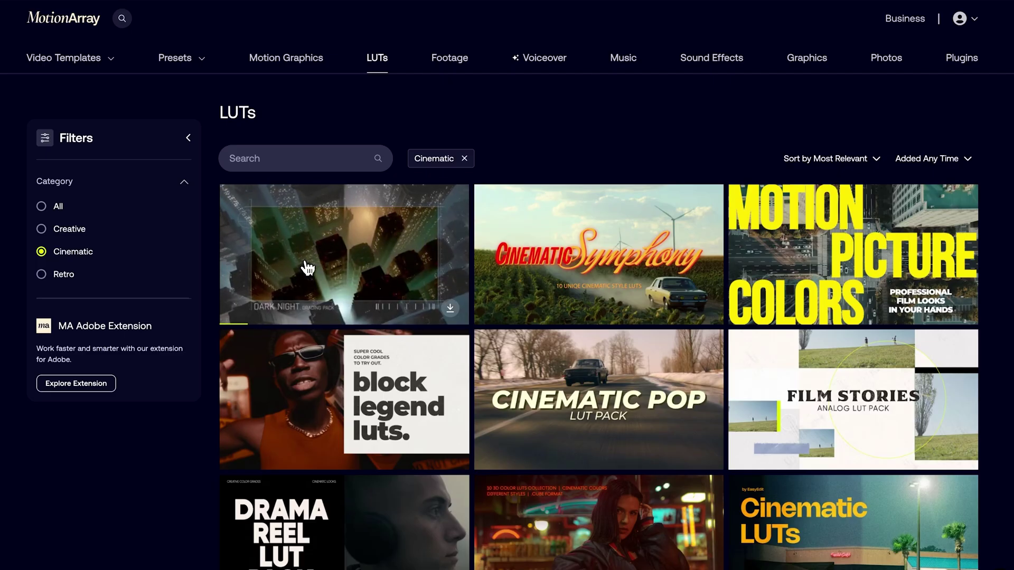
{"action": "scroll", "coordinate": [581, 474], "scroll_direction": "down", "scroll_amount": 5}
{"action": "mouse_move", "coordinate": [782, 355]}
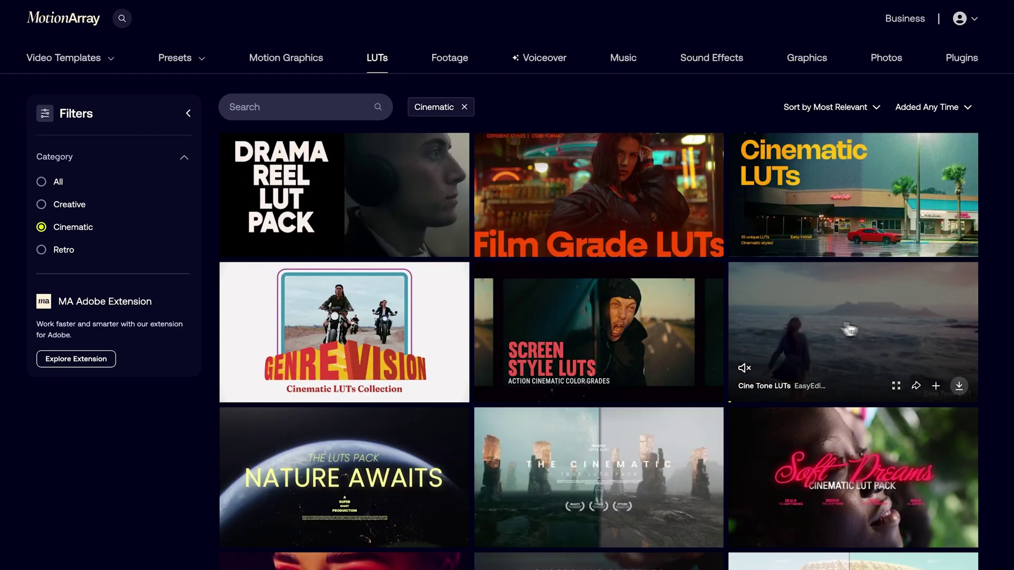
{"action": "left_click", "coordinate": [865, 331]}
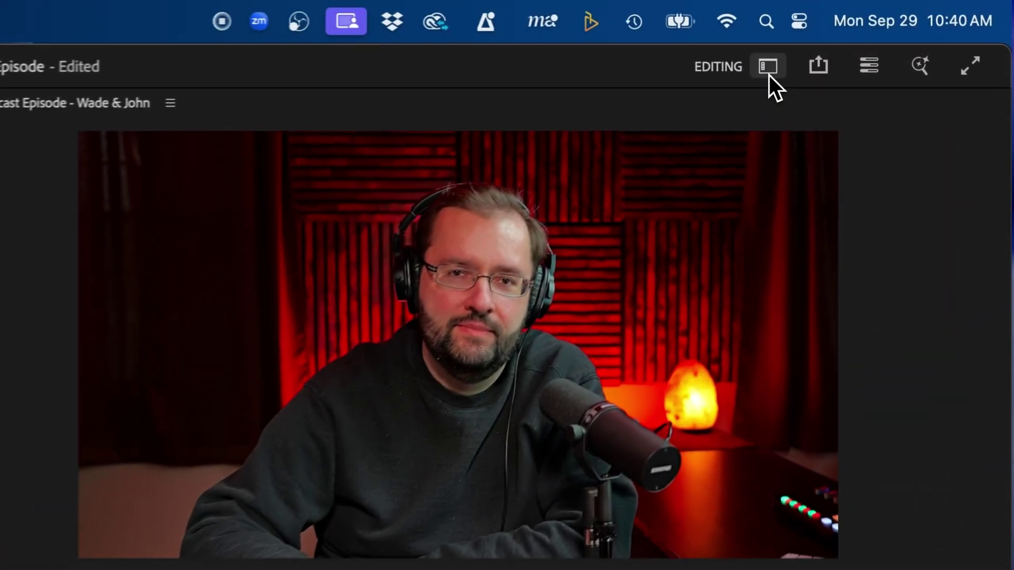
- Apply Cine Tone 001 (REC709) as John's Video.mp4 Creative look, intensity 40.3, plus faded film
{"action": "left_click", "coordinate": [769, 75]}
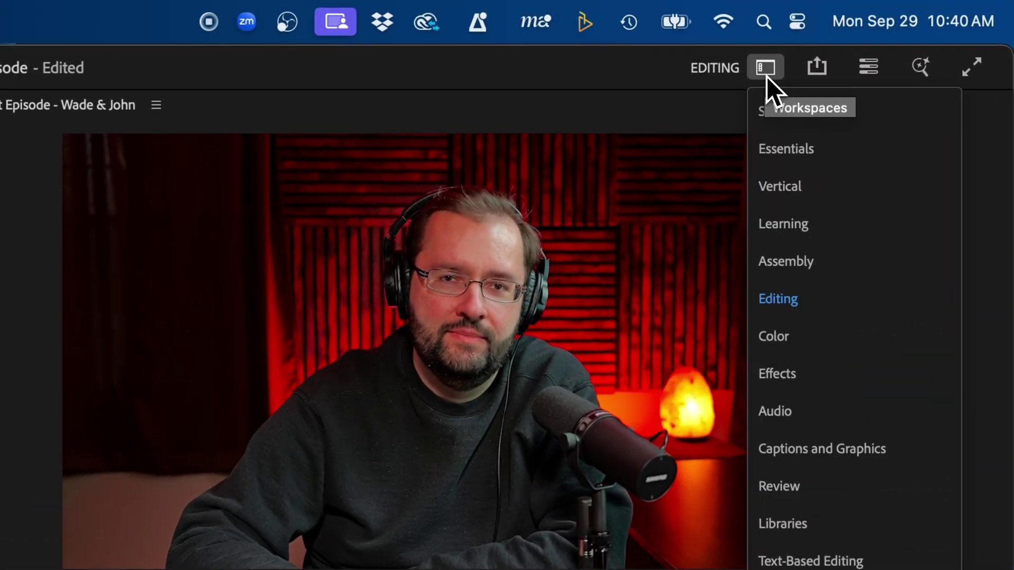
{"action": "left_click", "coordinate": [774, 337]}
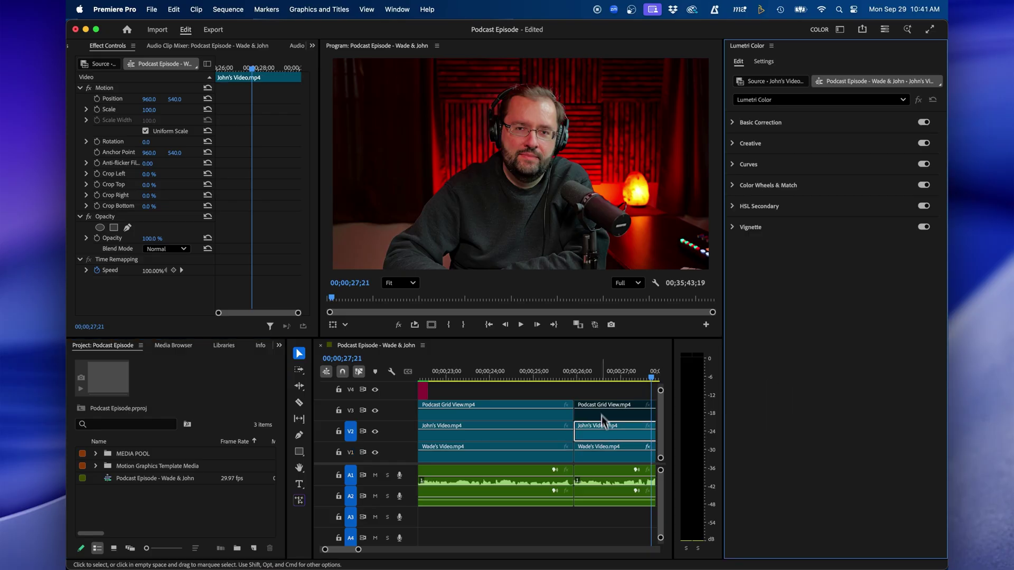
{"action": "left_click", "coordinate": [607, 426]}
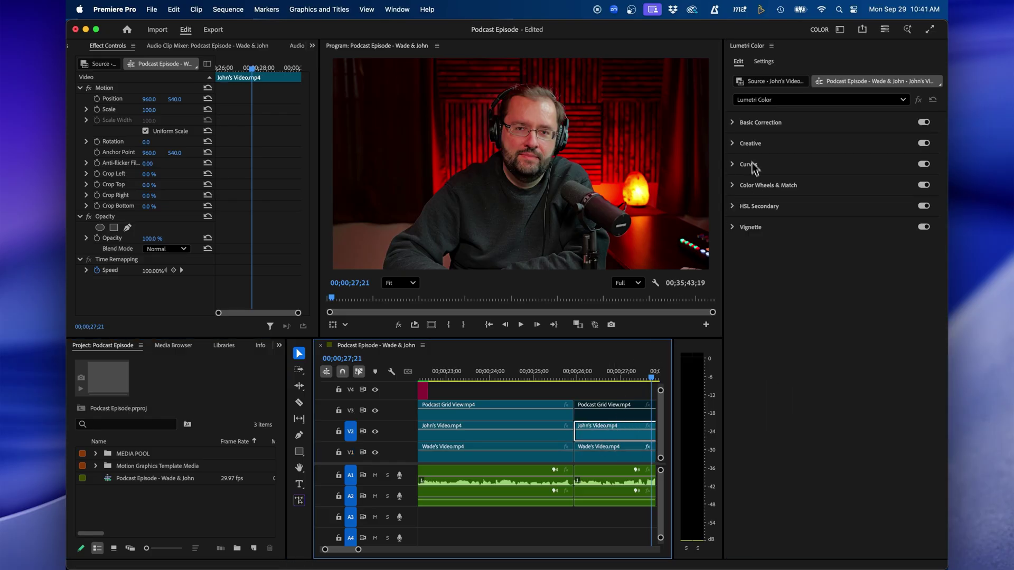
{"action": "left_click", "coordinate": [751, 143]}
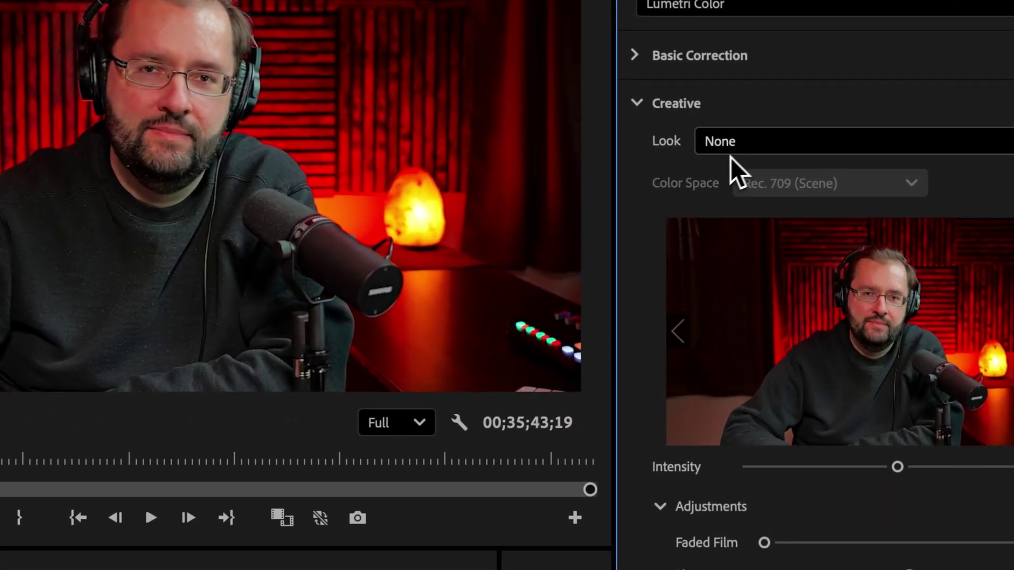
{"action": "left_click", "coordinate": [778, 162]}
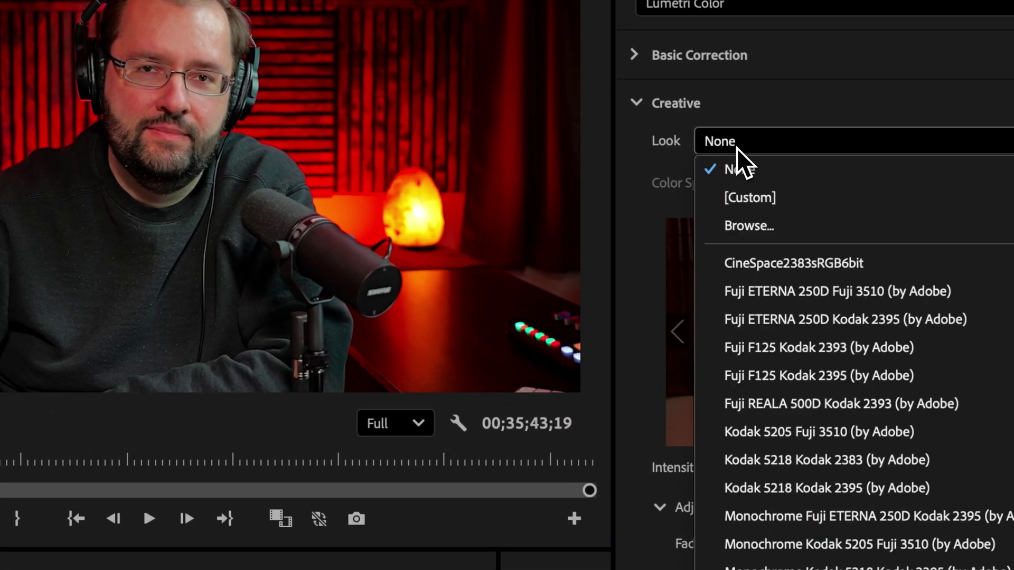
{"action": "left_click", "coordinate": [749, 231]}
{"action": "left_click", "coordinate": [318, 107]}
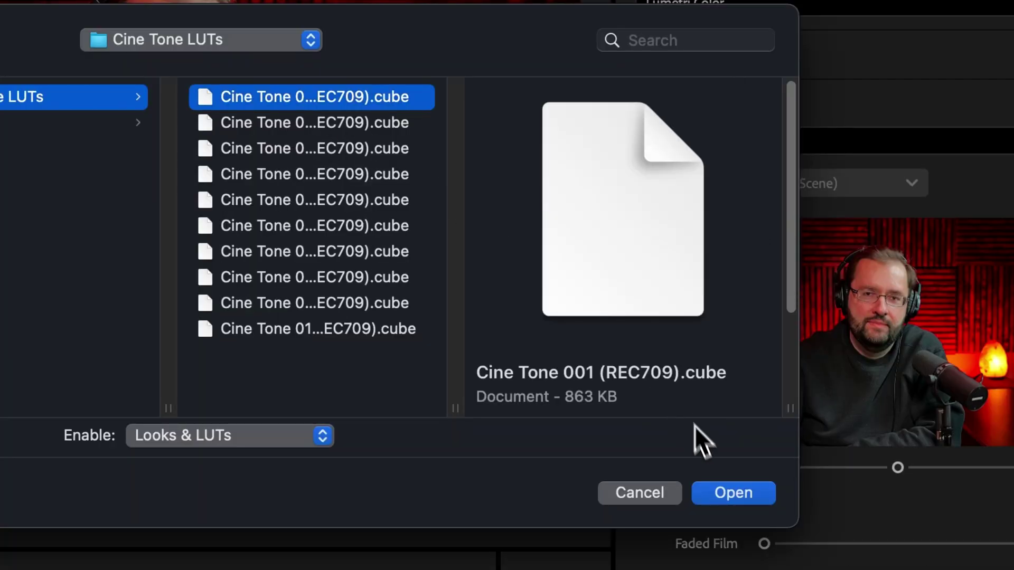
{"action": "left_click", "coordinate": [733, 493]}
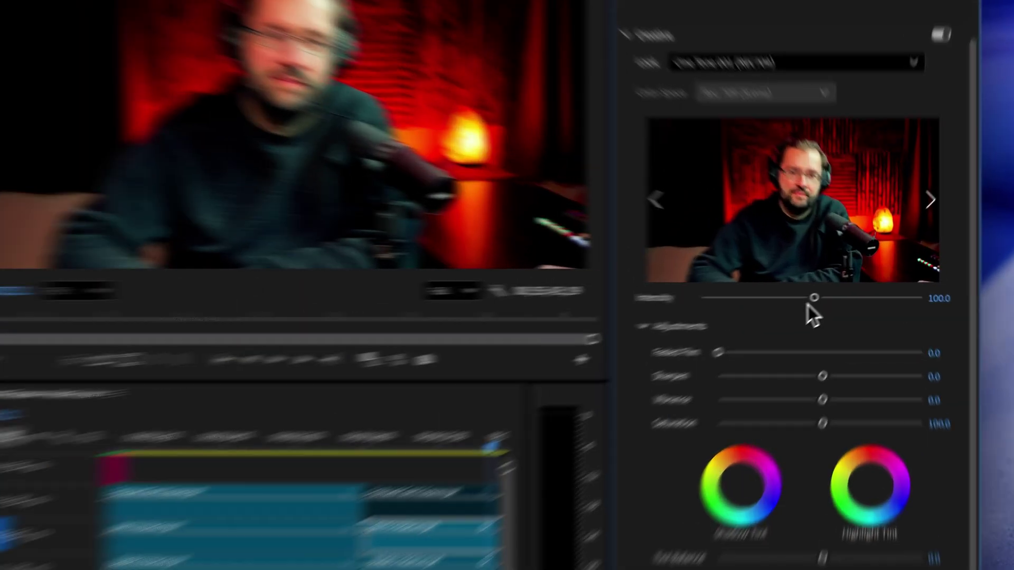
{"action": "left_click_drag", "start_coordinate": [846, 302], "coordinate": [806, 314]}
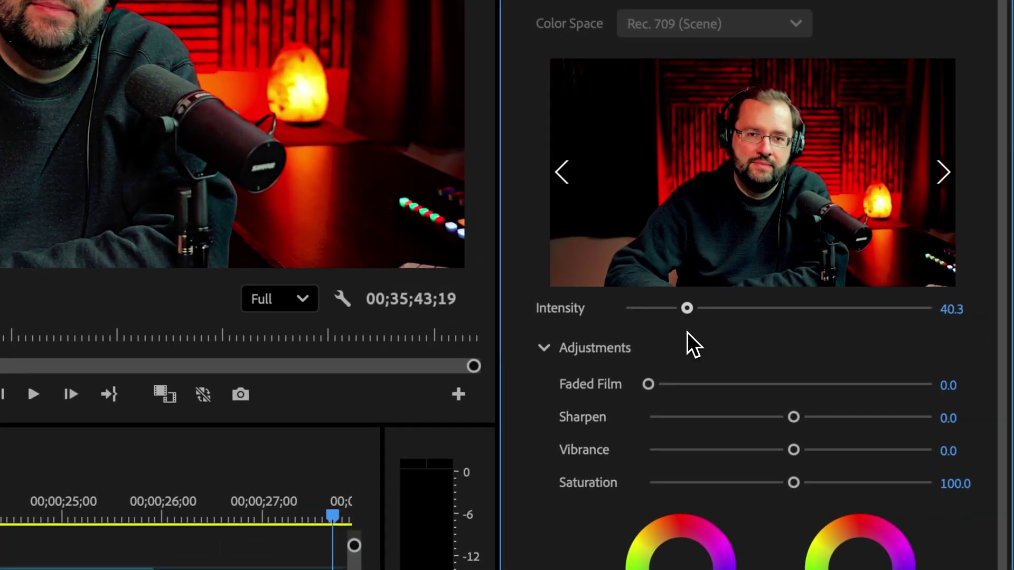
{"action": "left_click_drag", "start_coordinate": [648, 384], "coordinate": [693, 383]}
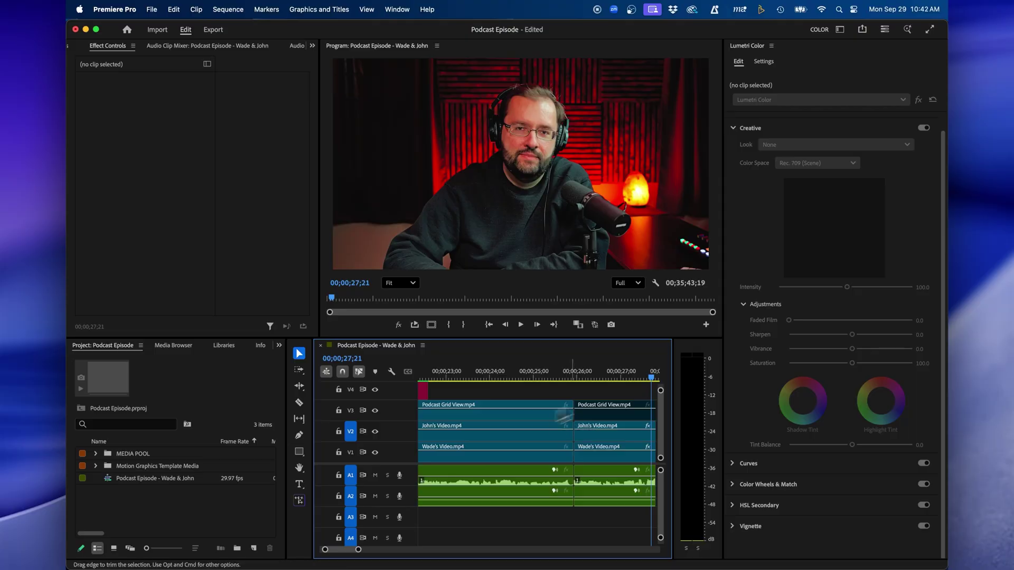
- Drag Cine Style from Video Effects > MA - Color Grading onto the second John's Video clip
{"action": "left_click", "coordinate": [607, 436]}
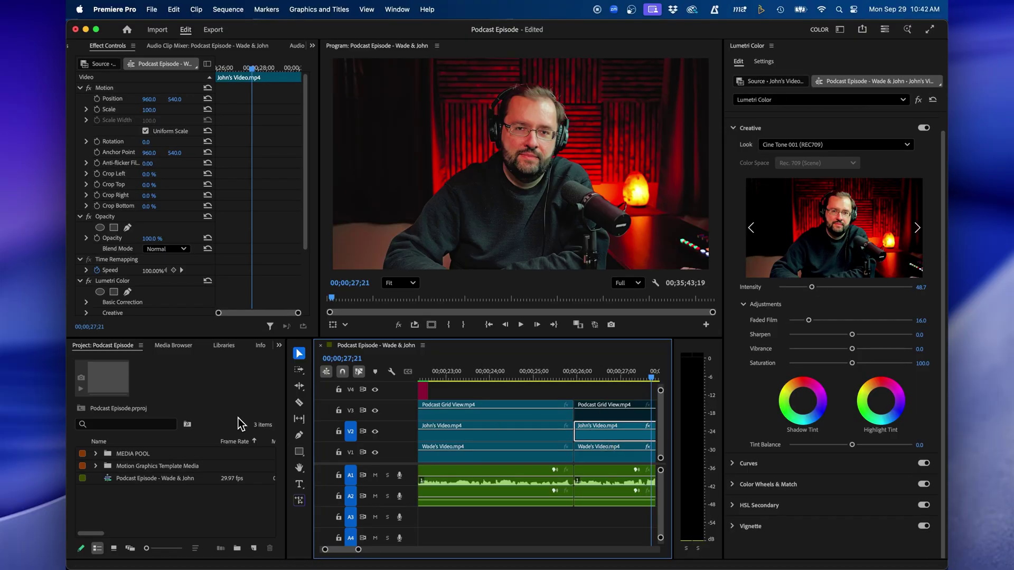
{"action": "left_click", "coordinate": [279, 345]}
{"action": "left_click", "coordinate": [292, 409]}
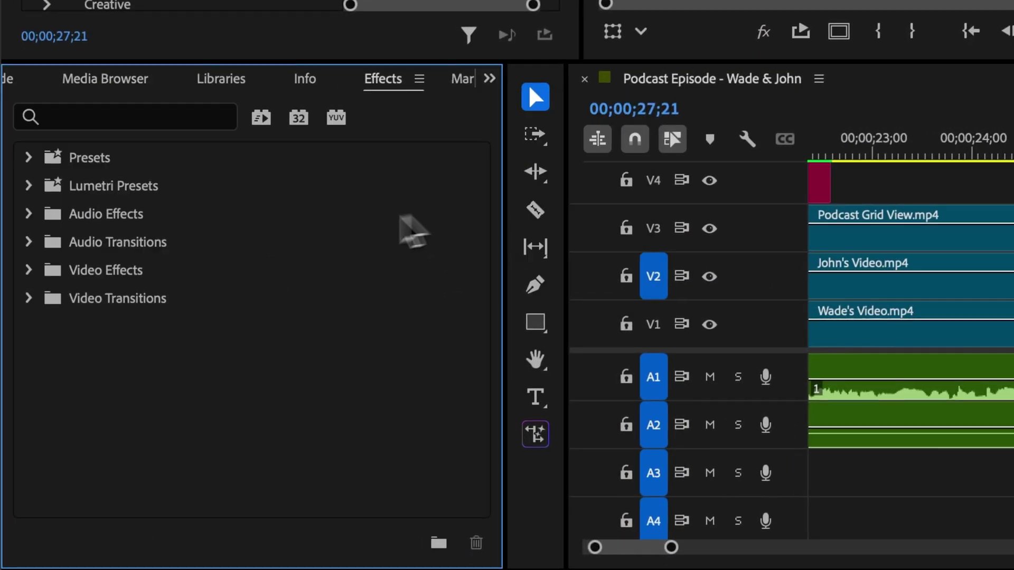
{"action": "left_click", "coordinate": [208, 128]}
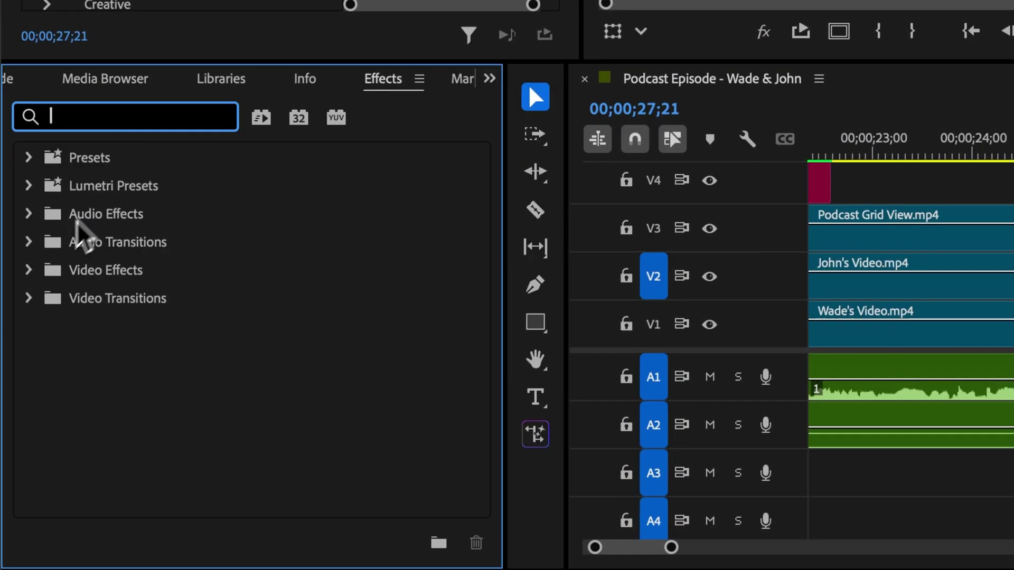
{"action": "left_click", "coordinate": [29, 271]}
{"action": "scroll", "coordinate": [120, 289], "scroll_direction": "down", "scroll_amount": 10}
{"action": "scroll", "coordinate": [111, 290], "scroll_direction": "up", "scroll_amount": 5}
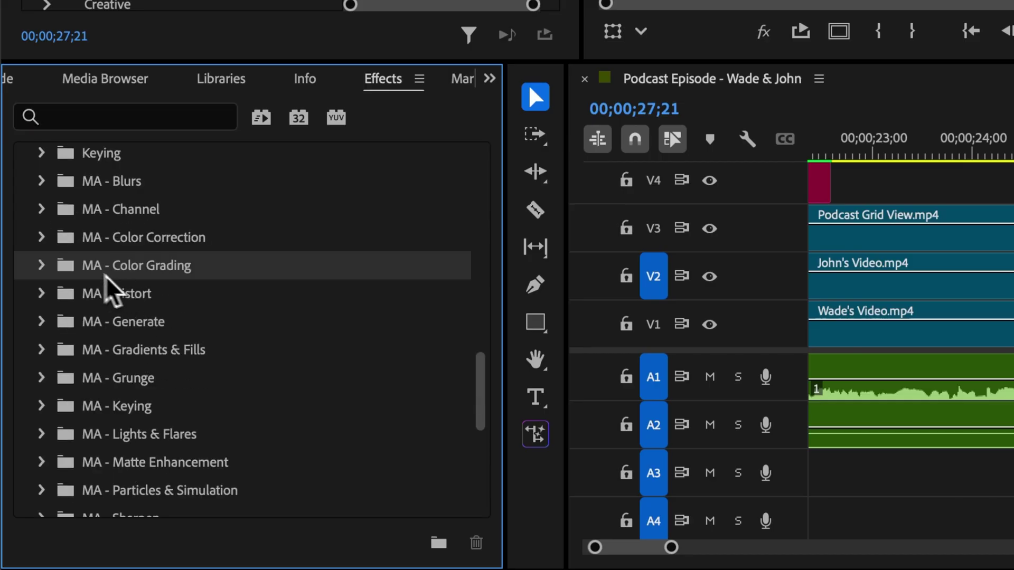
{"action": "left_click", "coordinate": [43, 266]}
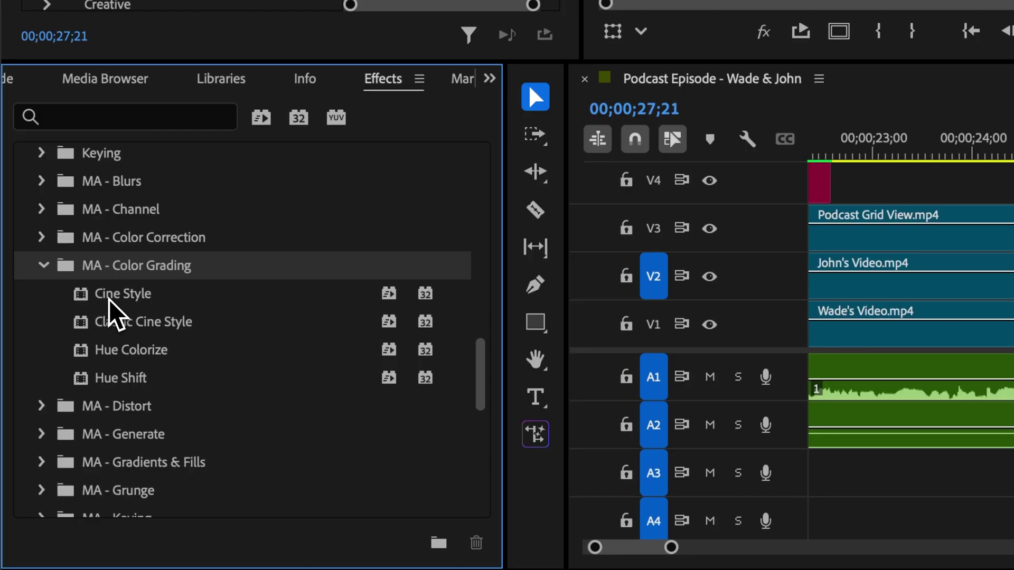
{"action": "left_click_drag", "start_coordinate": [109, 297], "coordinate": [1013, 296]}
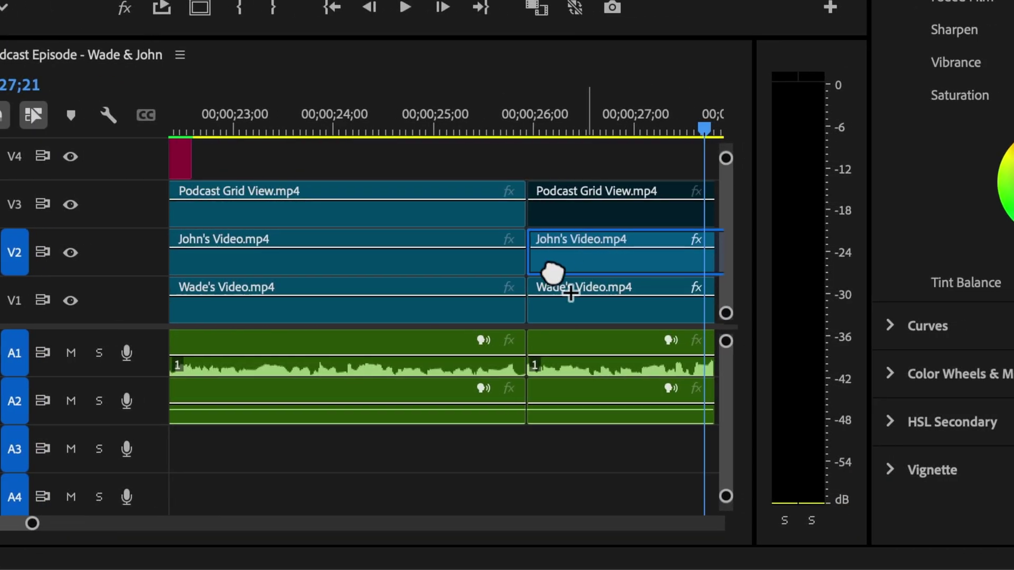
{"action": "left_click_drag", "start_coordinate": [550, 271], "coordinate": [552, 269]}
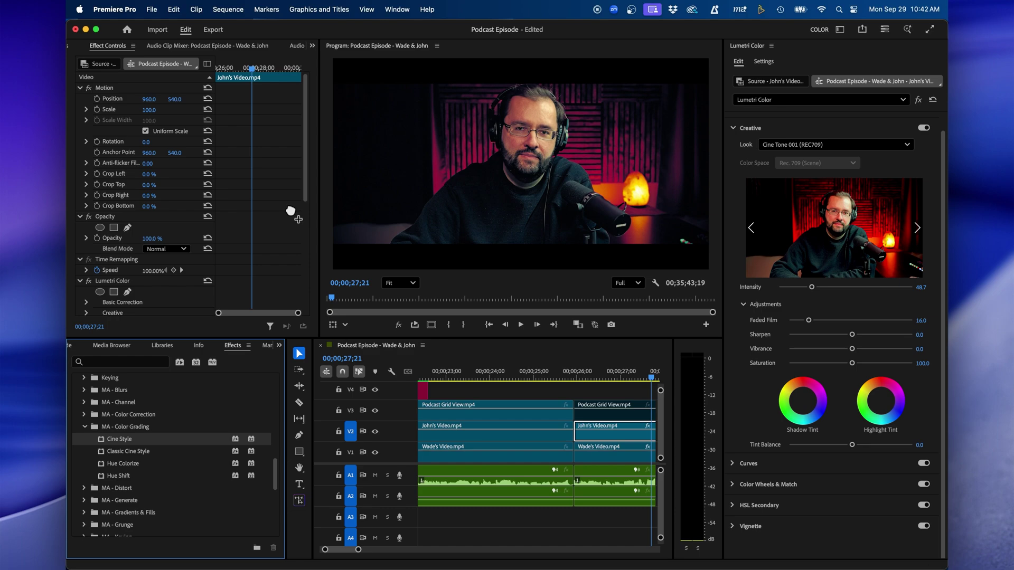
- Expand Cine Style's preset, 2.35:1 Letter Box and exposure settings in Effect Controls
{"action": "scroll", "coordinate": [290, 211], "scroll_direction": "down", "scroll_amount": 5}
{"action": "scroll", "coordinate": [290, 210], "scroll_direction": "down", "scroll_amount": 1}
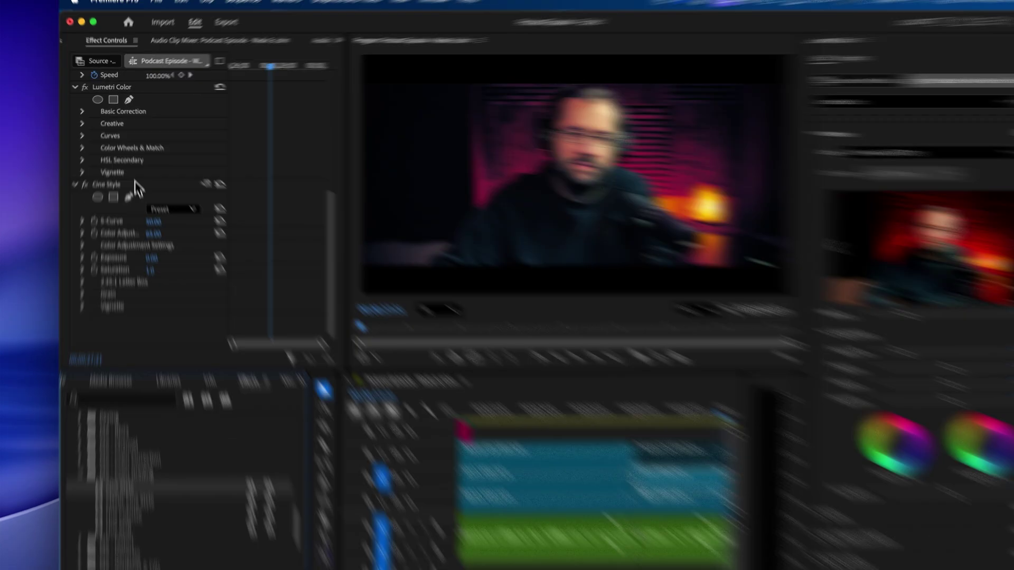
{"action": "left_click", "coordinate": [124, 175]}
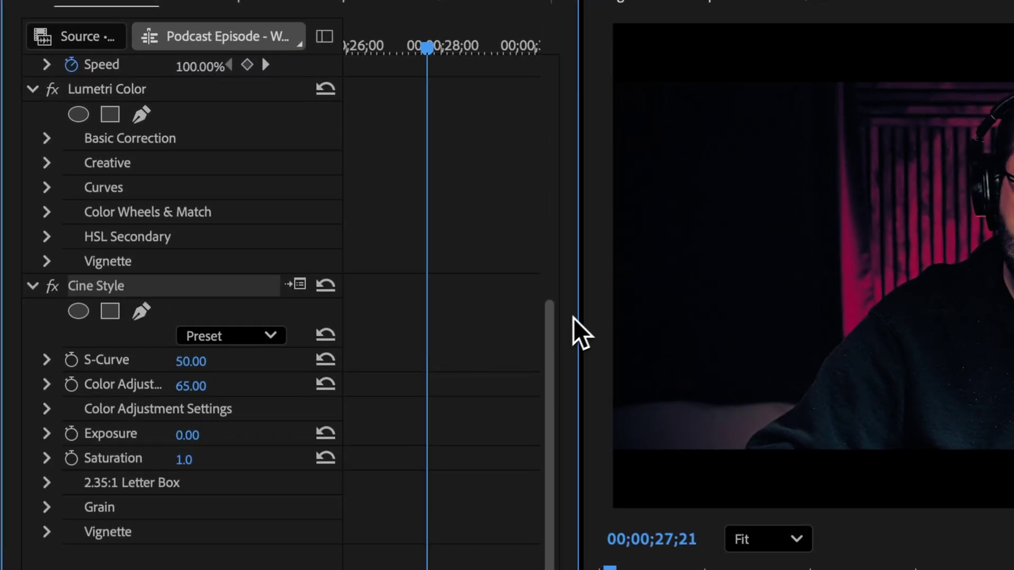
{"action": "left_click_drag", "start_coordinate": [585, 310], "coordinate": [760, 319]}
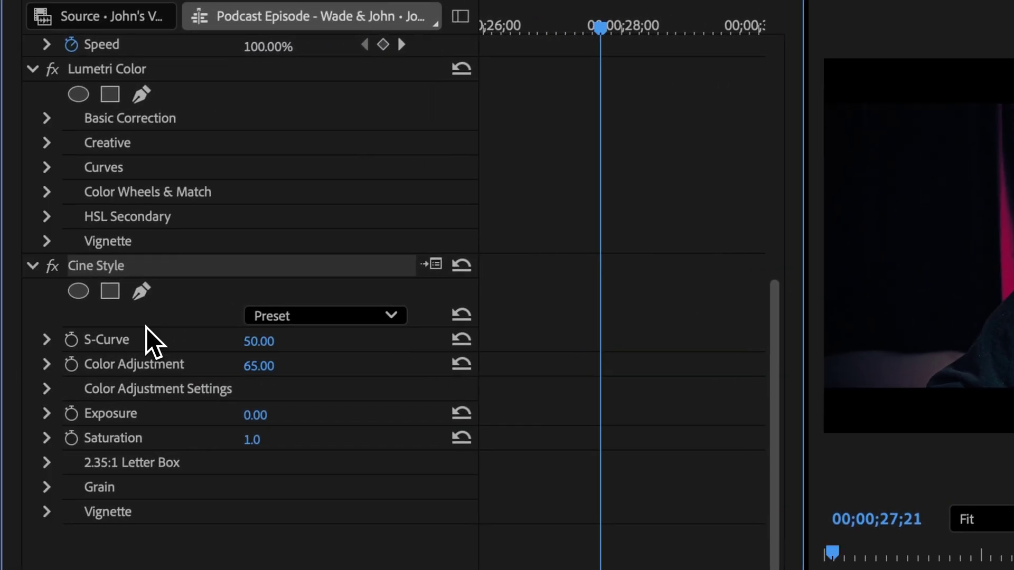
{"action": "left_click", "coordinate": [347, 340]}
{"action": "left_click", "coordinate": [46, 463]}
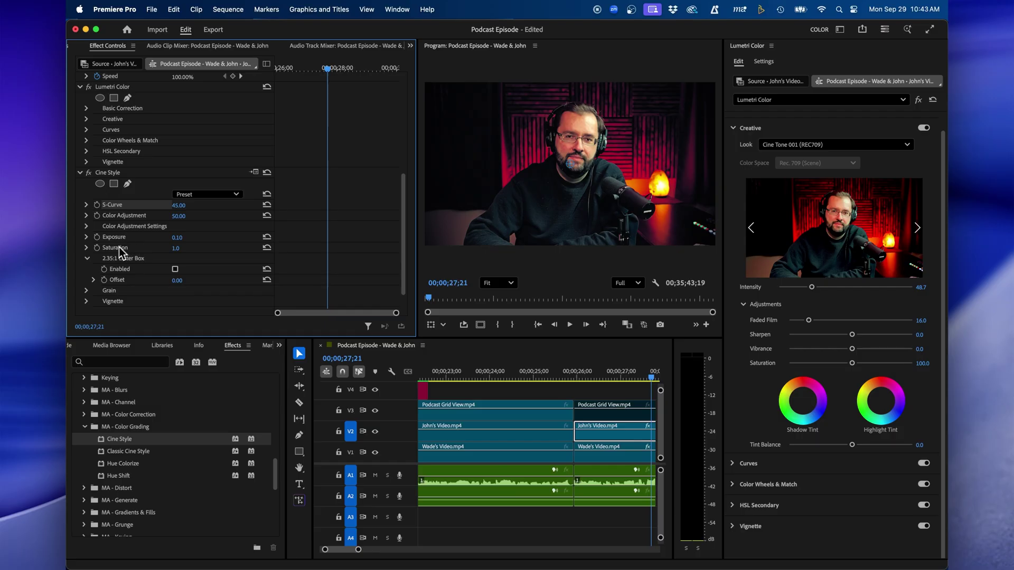
{"action": "left_click", "coordinate": [86, 238]}
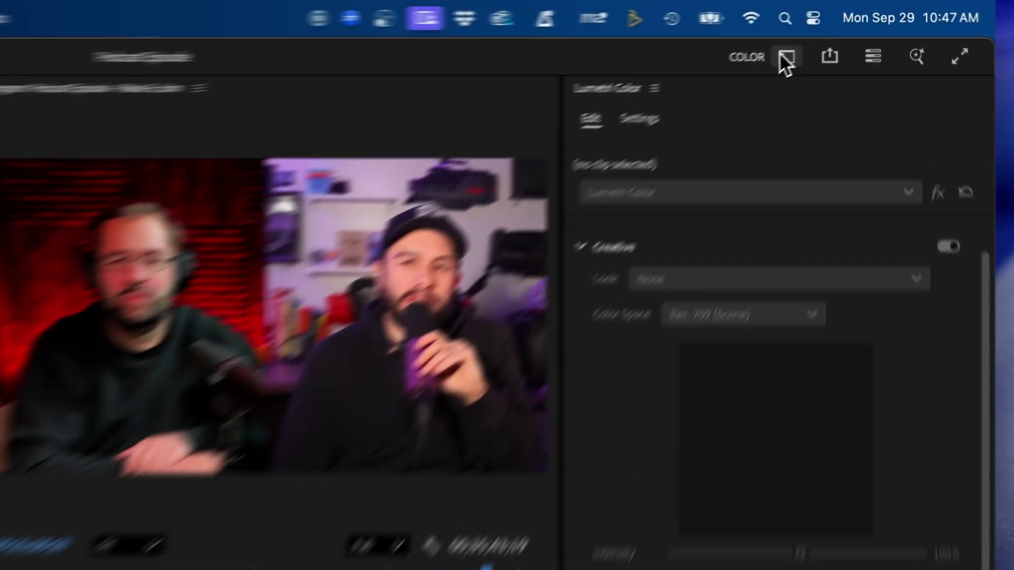
- Open the Workspaces dropdown at the top right of Premiere Pro
{"action": "left_click", "coordinate": [840, 29]}
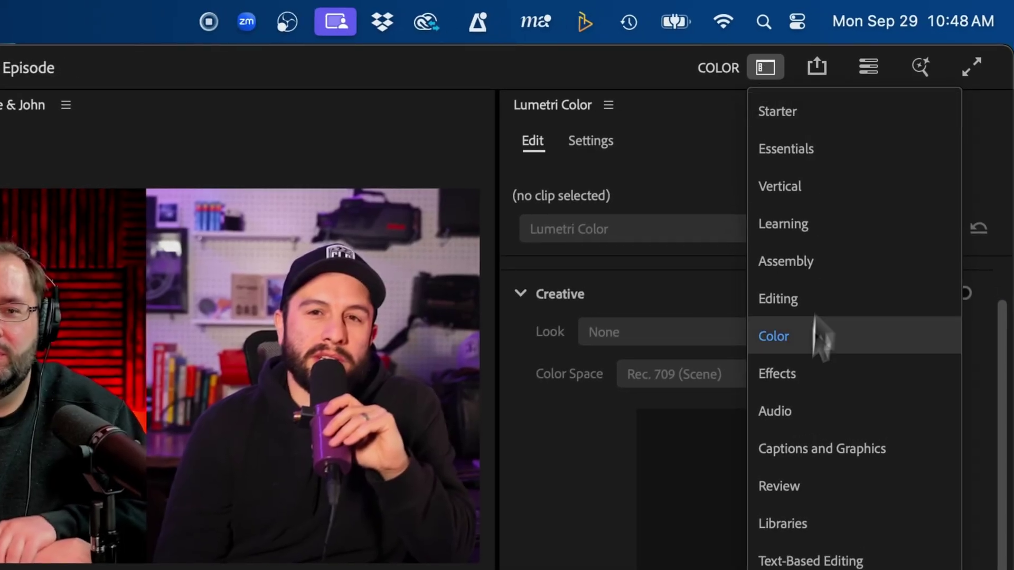
- Switch to the Audio workspace and zoom the timeline to select Wade's A1 audio clip
{"action": "left_click", "coordinate": [807, 412]}
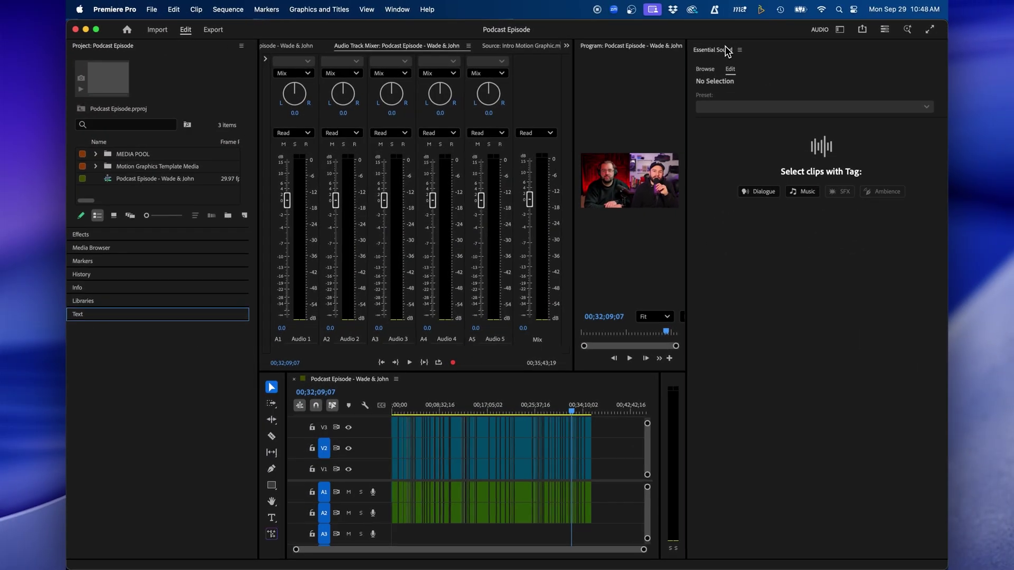
{"action": "left_click", "coordinate": [407, 59]}
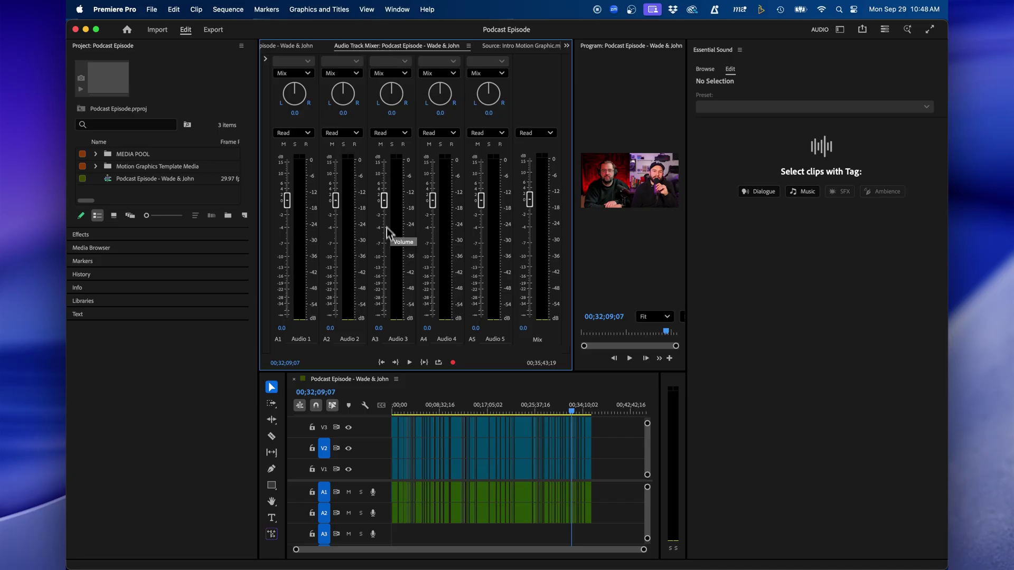
{"action": "left_click", "coordinate": [549, 410]}
{"action": "key", "text": "equal"}
{"action": "key", "text": "equal"}
{"action": "key", "text": "equal"}
{"action": "key", "text": "equal"}
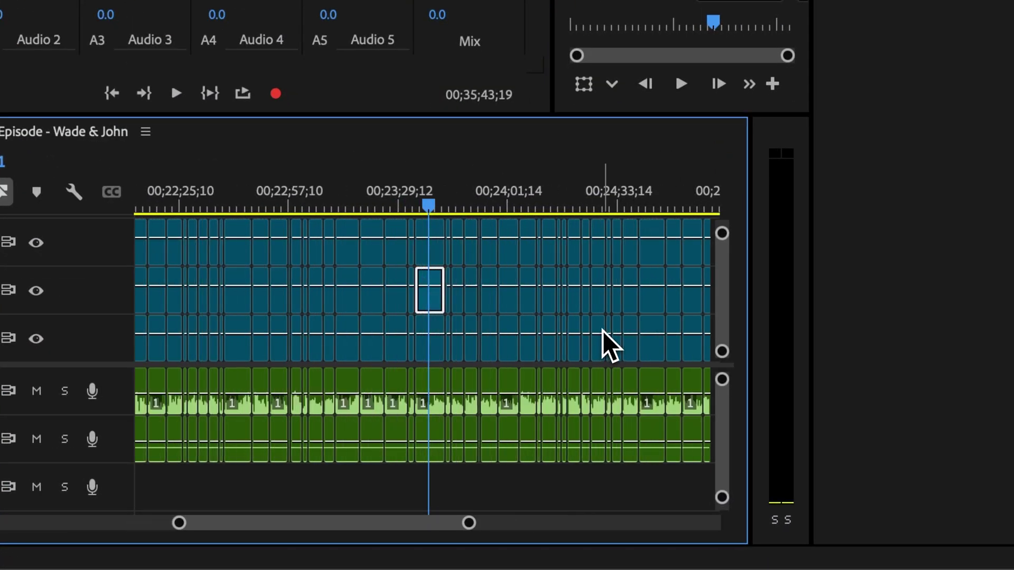
{"action": "key", "text": "equal"}
{"action": "key", "text": "equal"}
{"action": "left_click", "coordinate": [470, 386]}
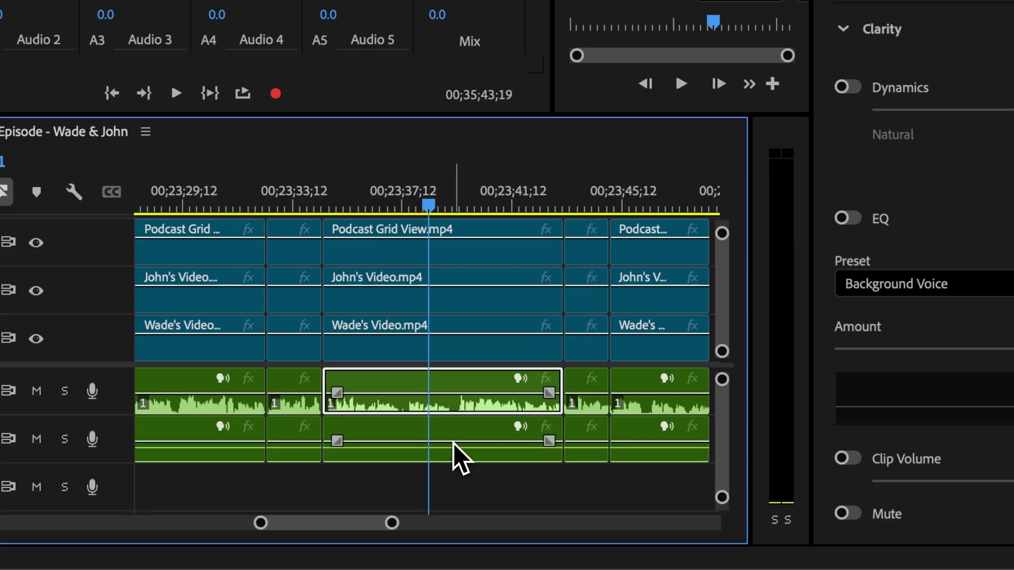
{"action": "left_click", "coordinate": [450, 429]}
{"action": "left_click", "coordinate": [448, 381]}
{"action": "key", "text": "minus"}
{"action": "key", "text": "minus"}
{"action": "key", "text": "minus"}
{"action": "key", "text": "minus"}
{"action": "key", "text": "minus"}
{"action": "key", "text": "minus"}
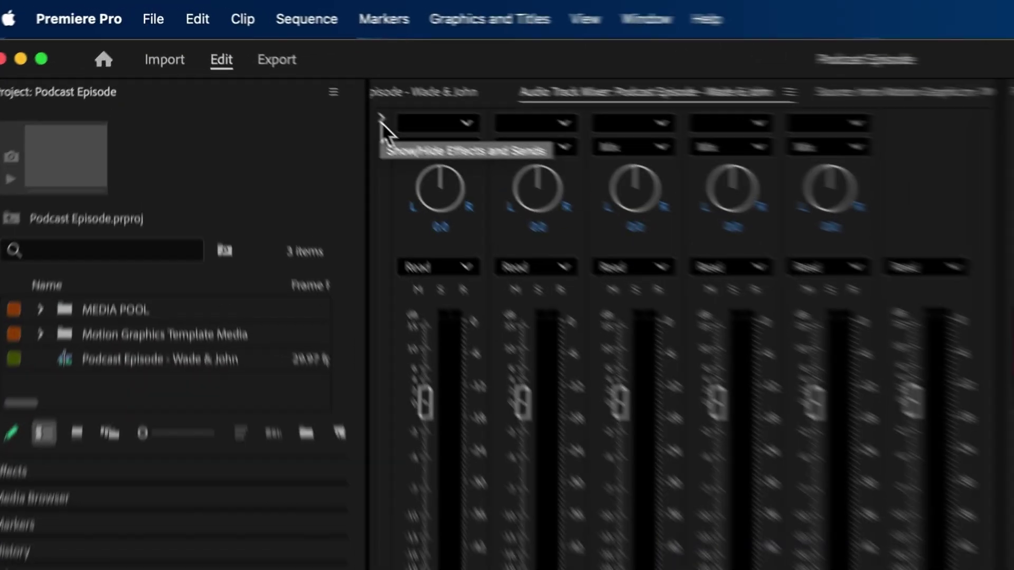
- Show the mixer's effect slots and open Audio 1's first slot menu at Filter and EQ
{"action": "left_click", "coordinate": [266, 61]}
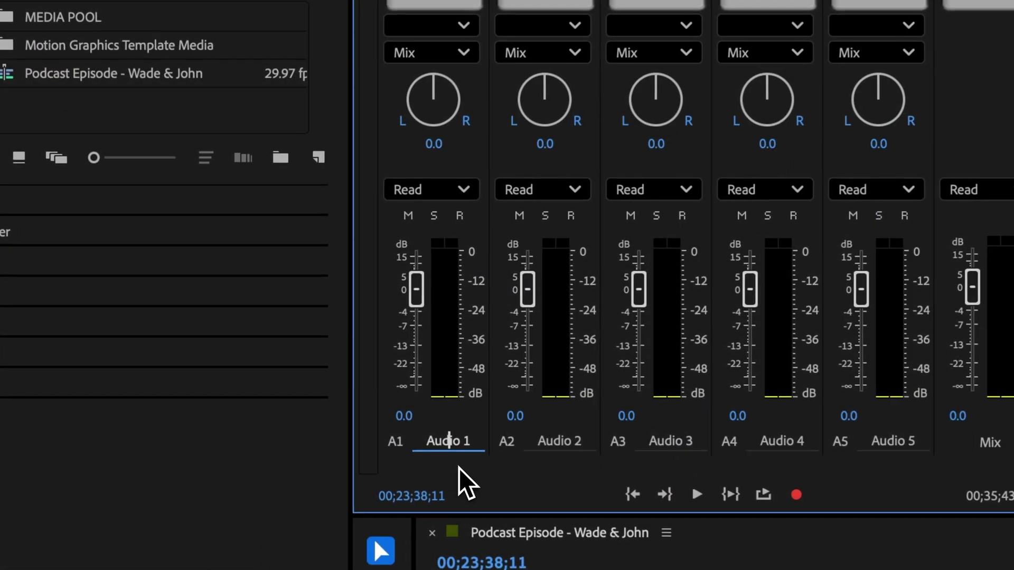
{"action": "left_click", "coordinate": [301, 339]}
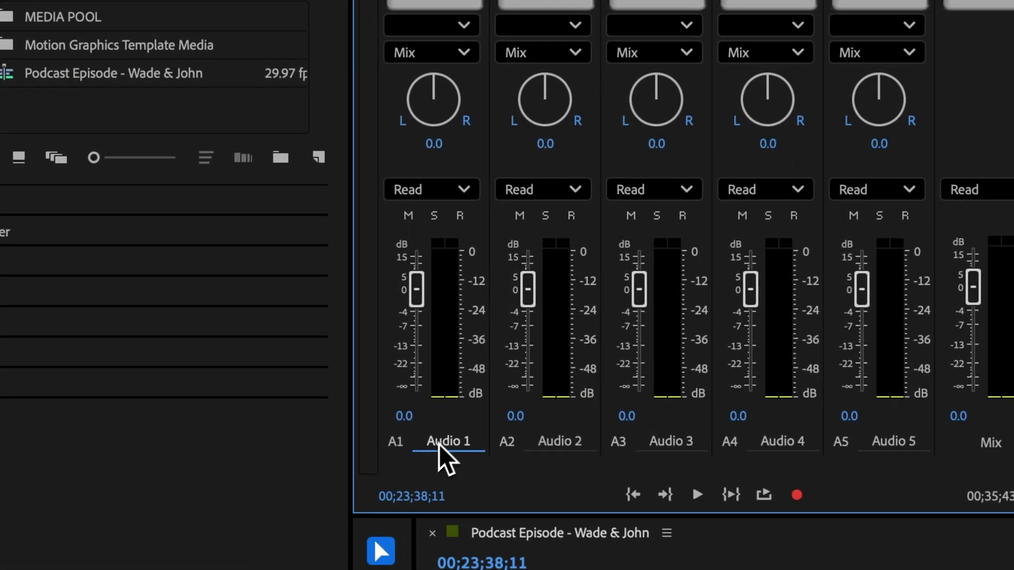
{"action": "left_click", "coordinate": [563, 441]}
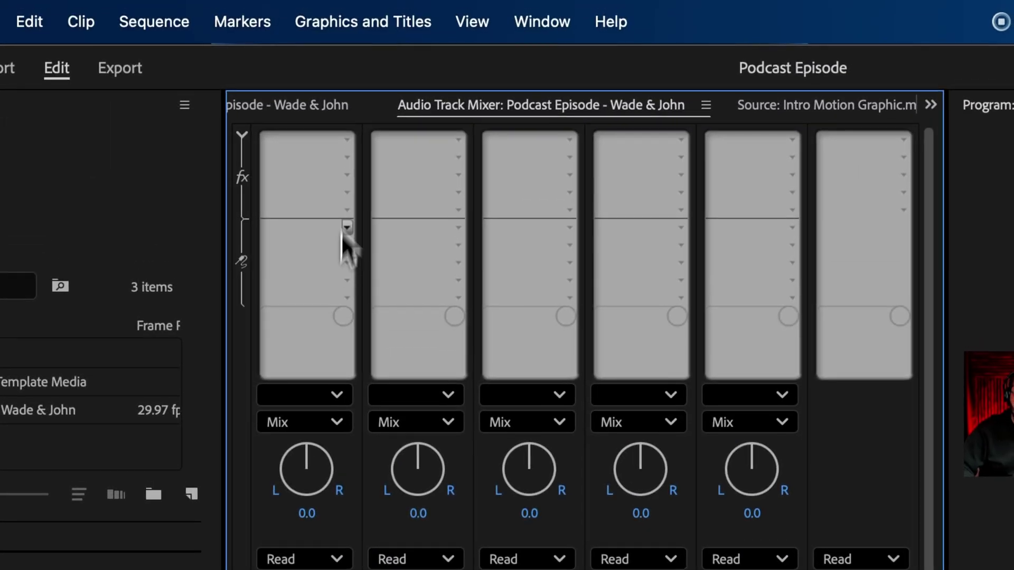
{"action": "left_click", "coordinate": [347, 141]}
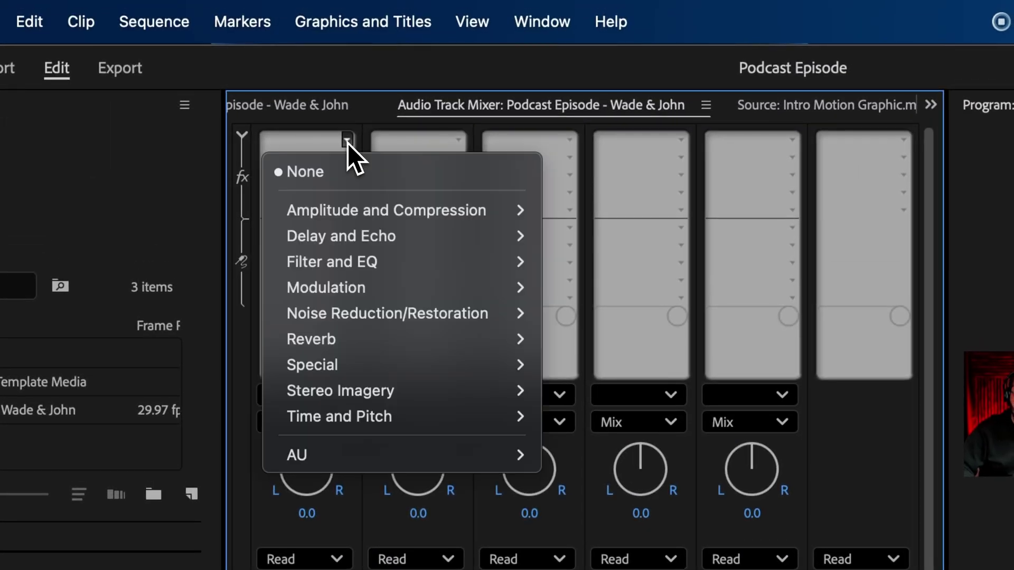
{"action": "mouse_move", "coordinate": [356, 372]}
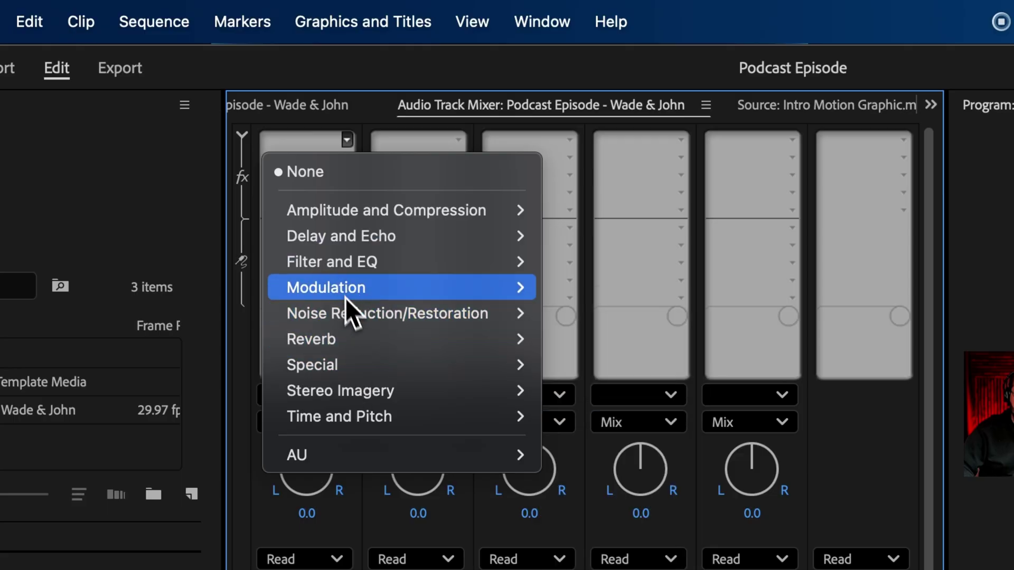
{"action": "mouse_move", "coordinate": [321, 264]}
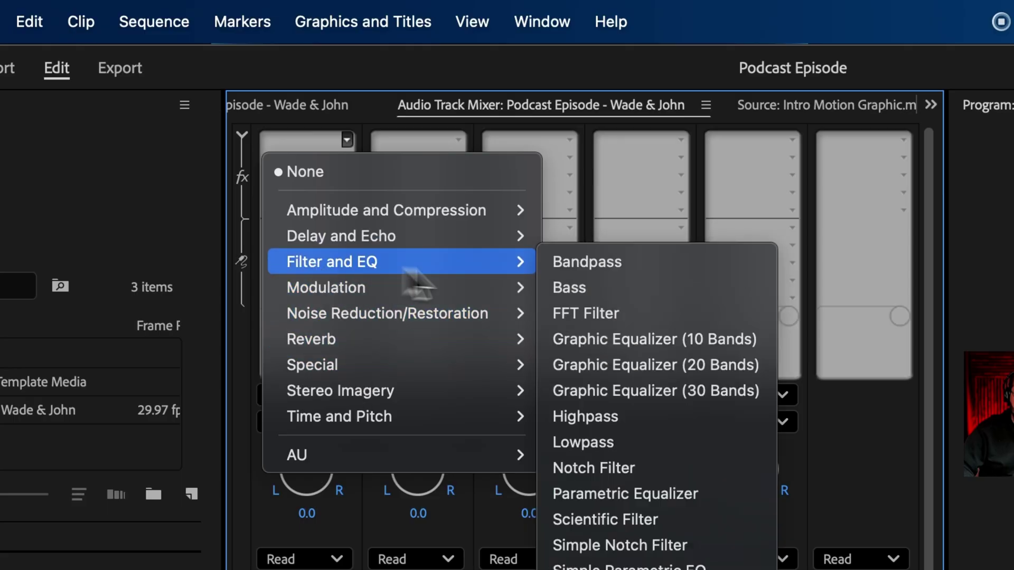
- Add a Parametric Equalizer with the Vocal Enhancer preset to Audio 1, then bypass it
{"action": "left_click", "coordinate": [714, 496]}
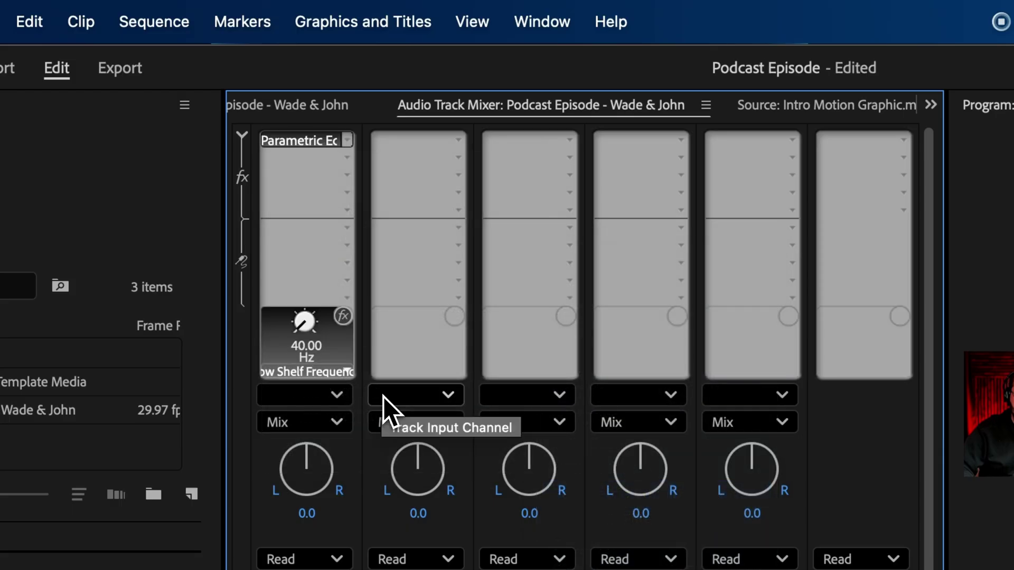
{"action": "double_click", "coordinate": [300, 138]}
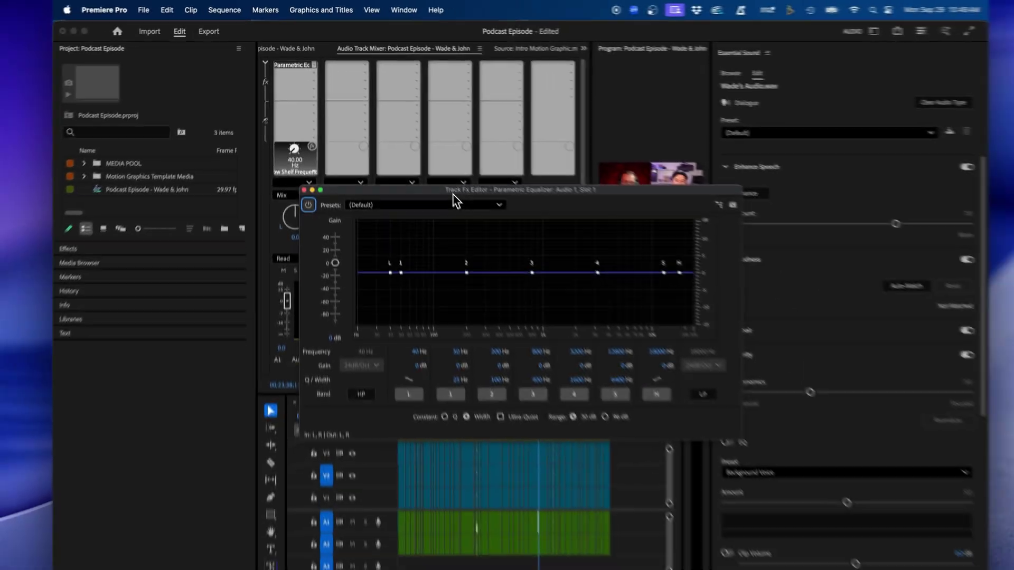
{"action": "left_click_drag", "start_coordinate": [453, 195], "coordinate": [407, 165]}
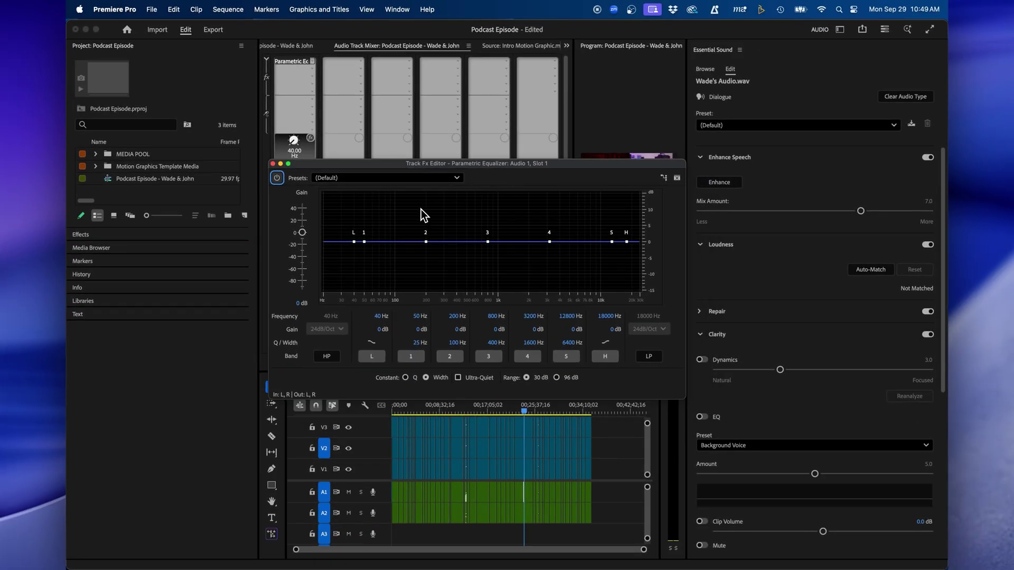
{"action": "left_click", "coordinate": [408, 179]}
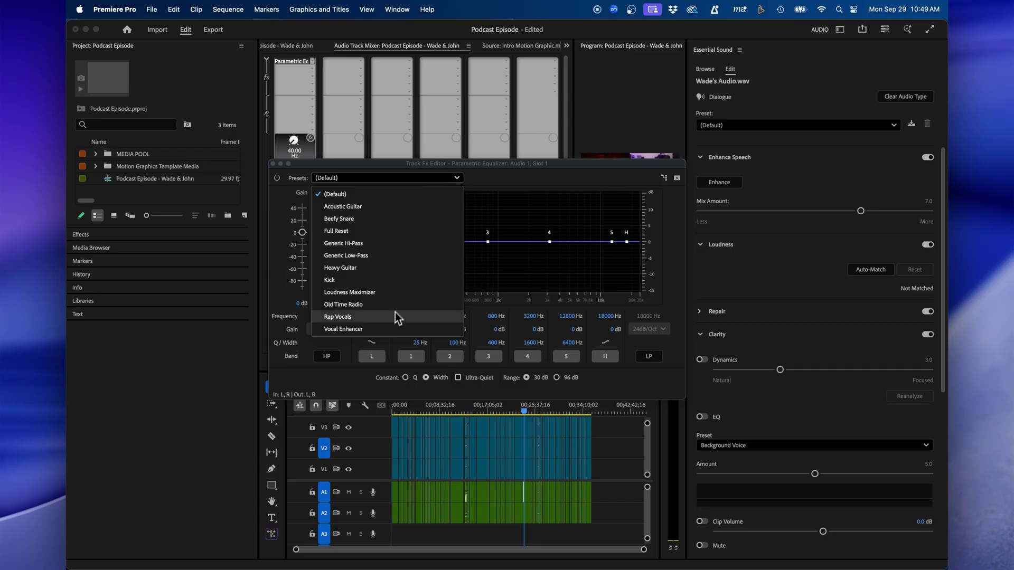
{"action": "left_click", "coordinate": [388, 328]}
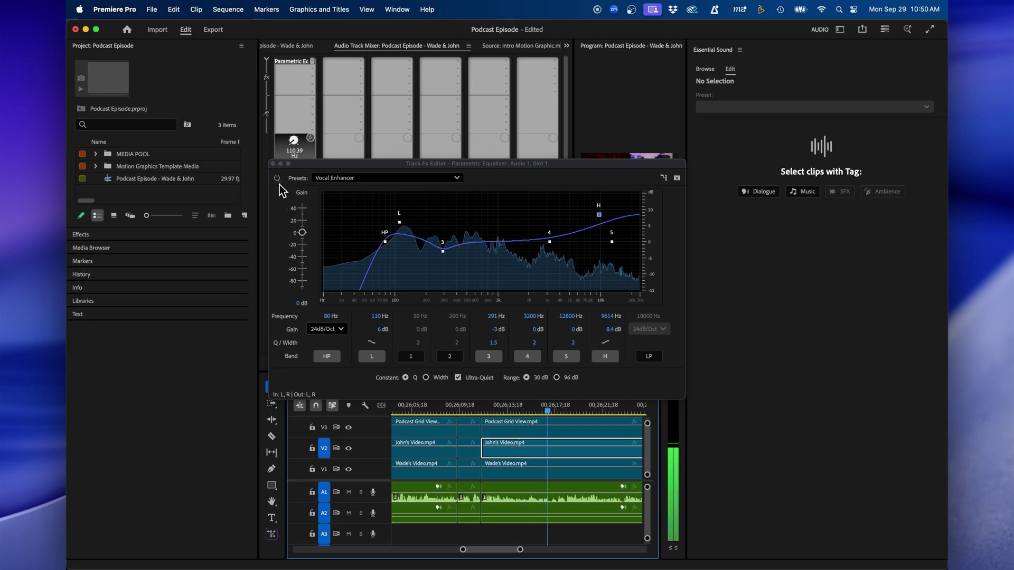
{"action": "left_click", "coordinate": [277, 178]}
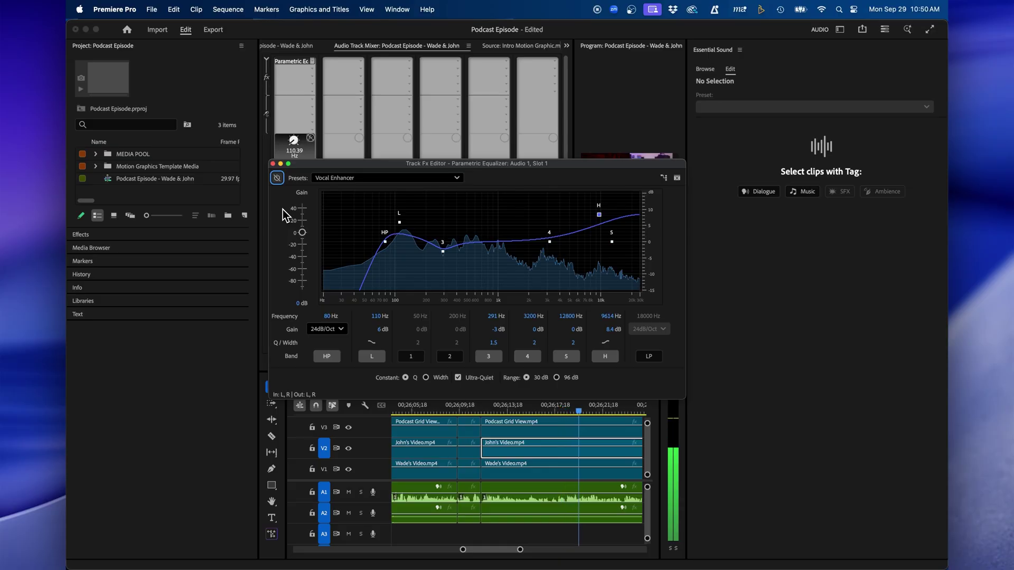
- Toggle the Audio 1 Vocal Enhancer EQ on and off to compare, leaving it enabled
{"action": "left_click", "coordinate": [276, 178]}
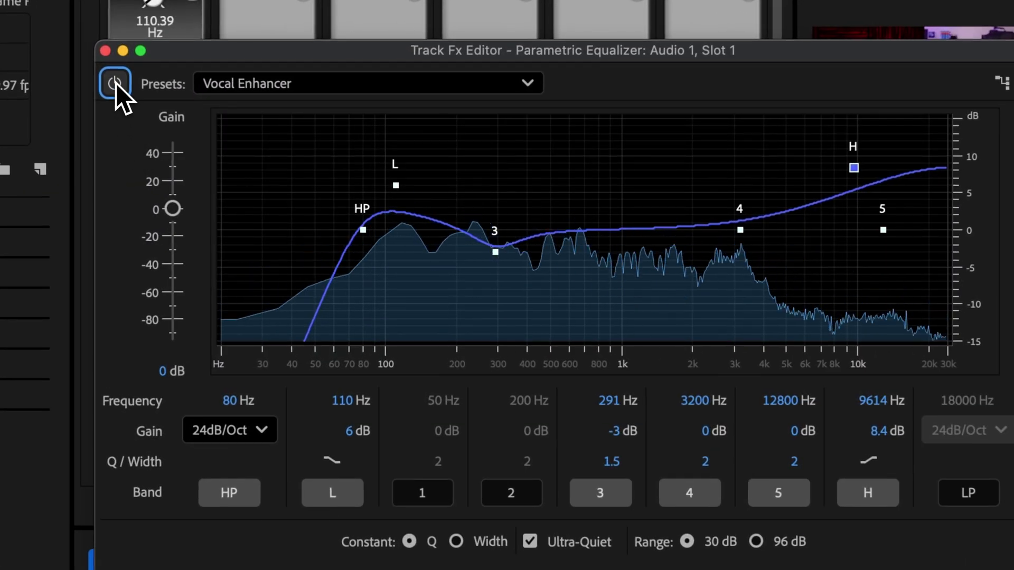
{"action": "left_click", "coordinate": [116, 83]}
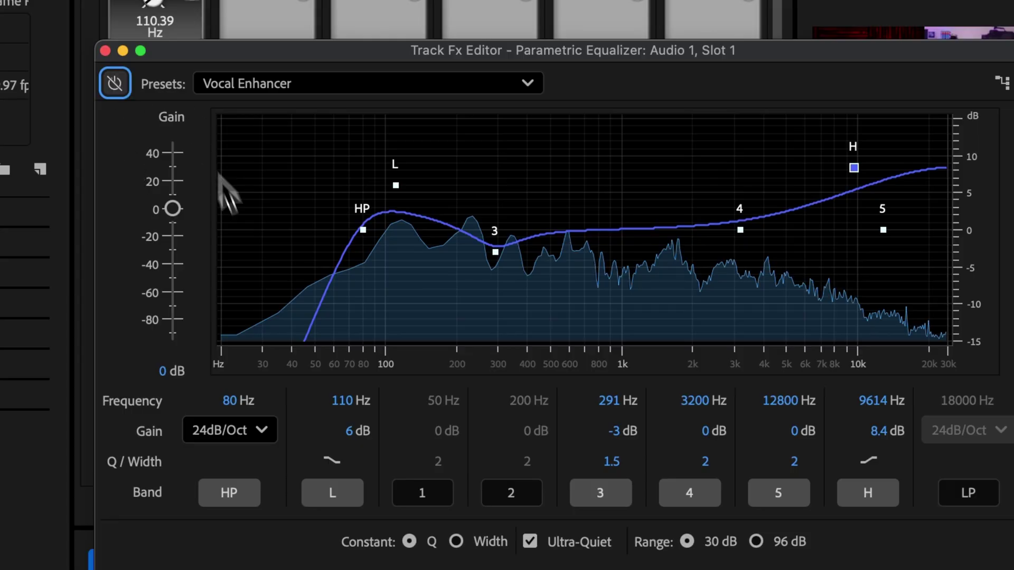
{"action": "left_click", "coordinate": [116, 85]}
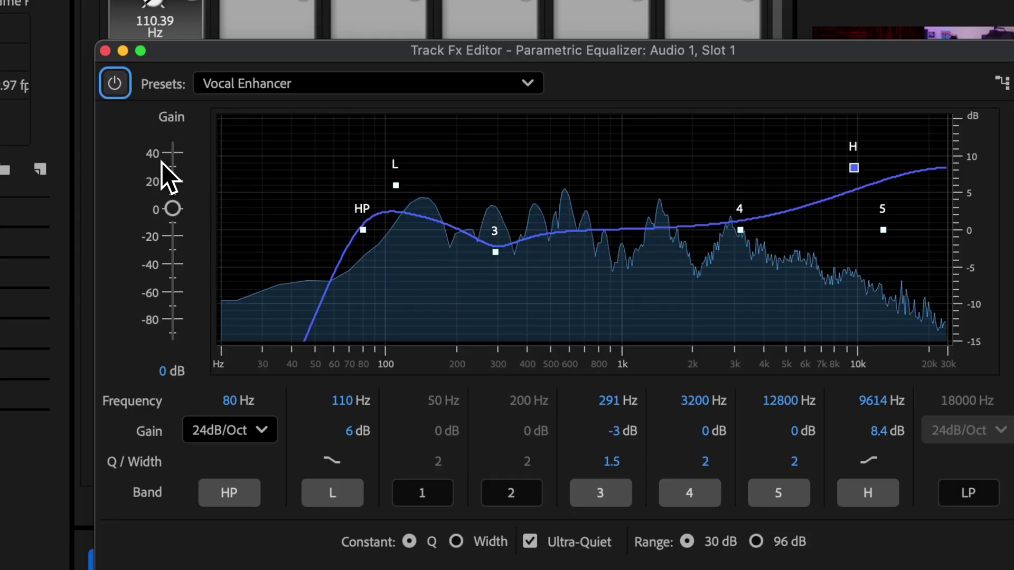
{"action": "left_click", "coordinate": [118, 86]}
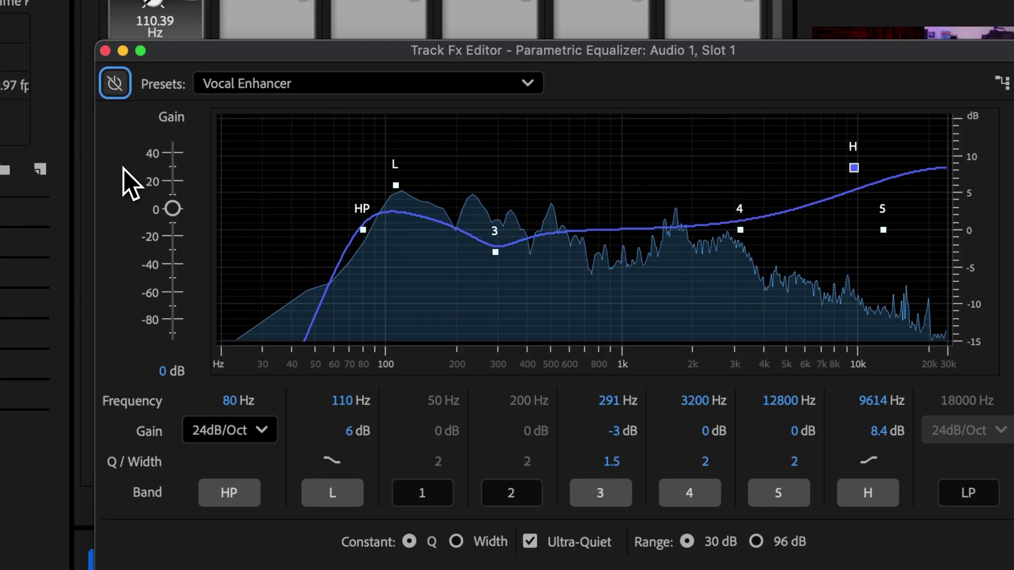
{"action": "left_click", "coordinate": [119, 91]}
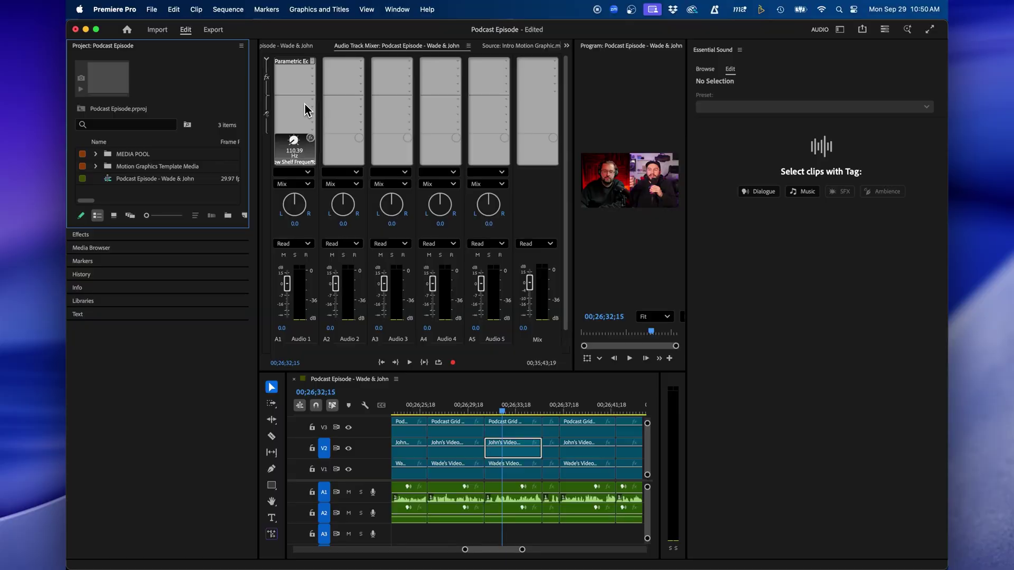
{"action": "left_click", "coordinate": [312, 69]}
- Add Amplitude and Compression > Dynamics to Audio 1's second slot and open its editor
{"action": "mouse_move", "coordinate": [323, 102]}
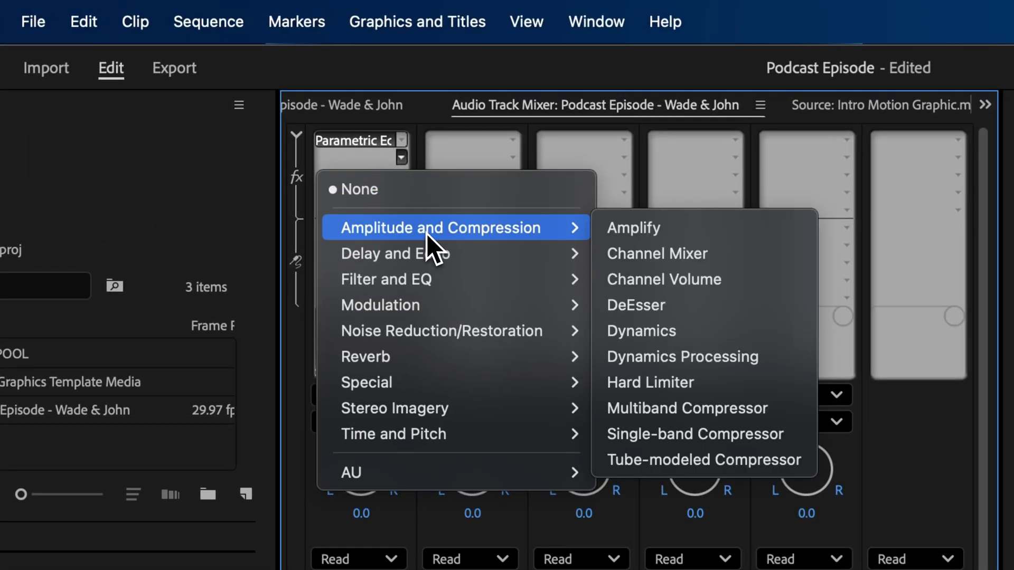
{"action": "left_click", "coordinate": [661, 332]}
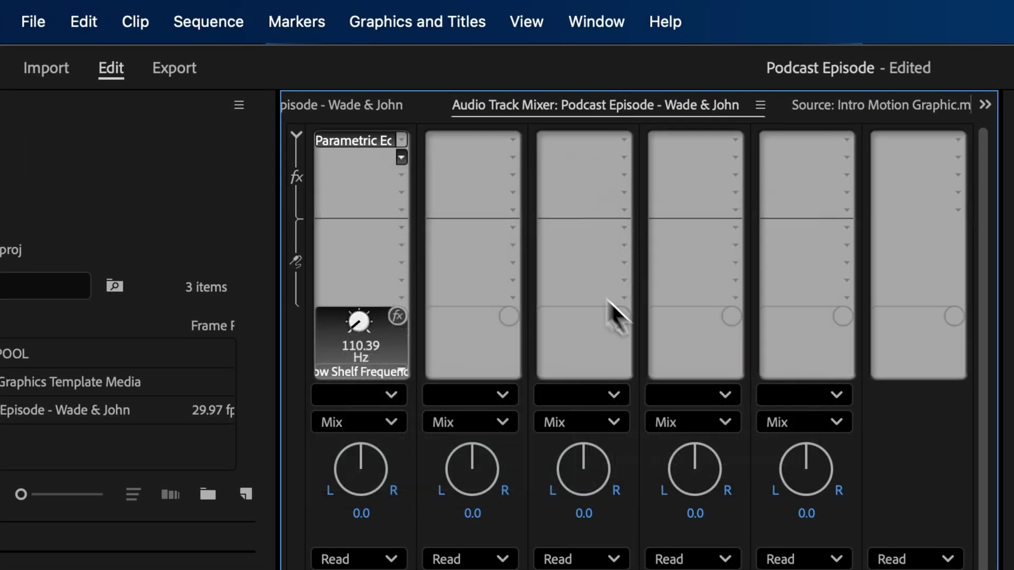
{"action": "double_click", "coordinate": [351, 157]}
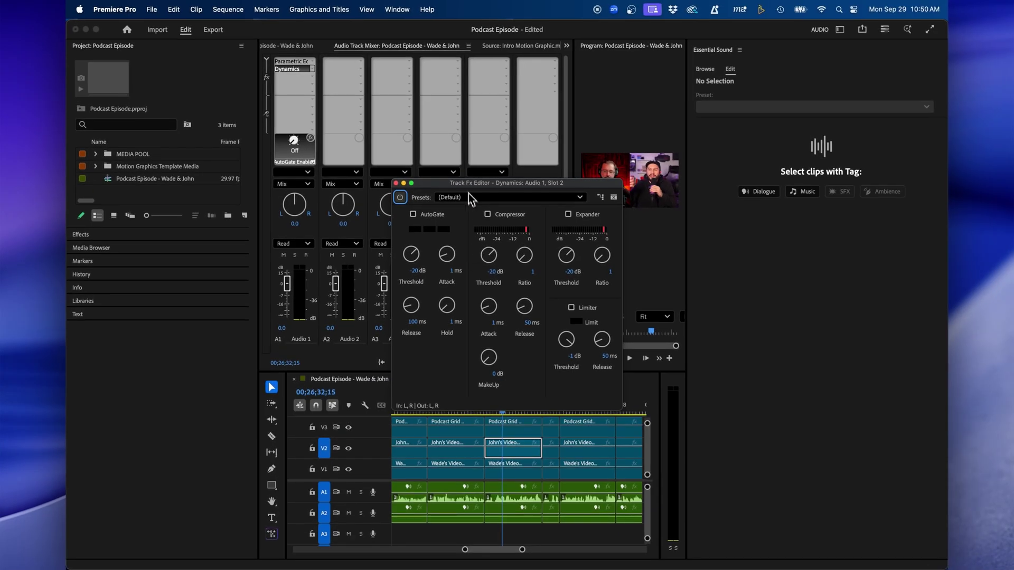
{"action": "left_click_drag", "start_coordinate": [468, 183], "coordinate": [414, 174]}
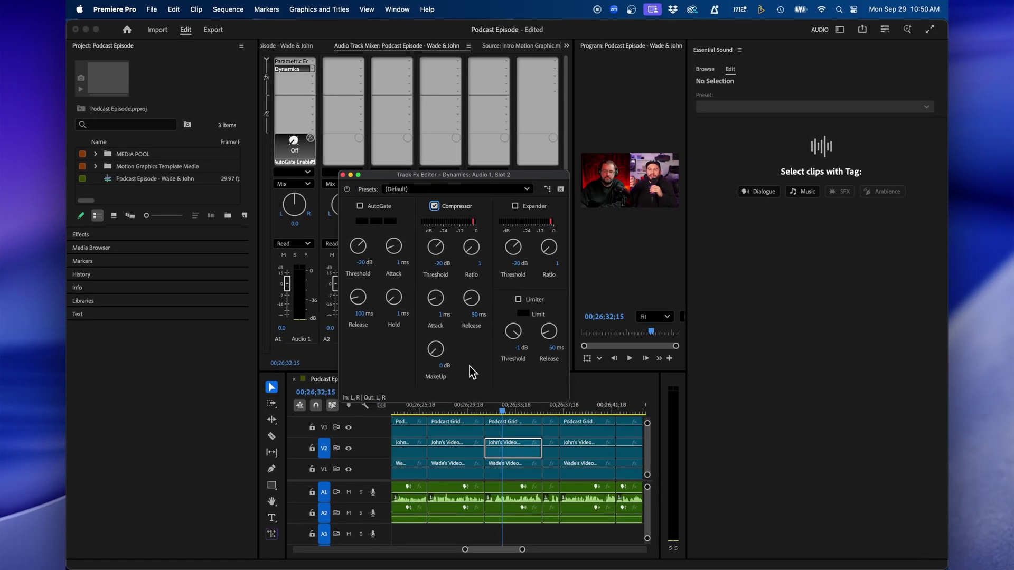
- Set compressor Ratio 2 and MakeUp 9 dB, and enable the Limiter at -6 dB threshold
{"action": "left_click", "coordinate": [479, 264]}
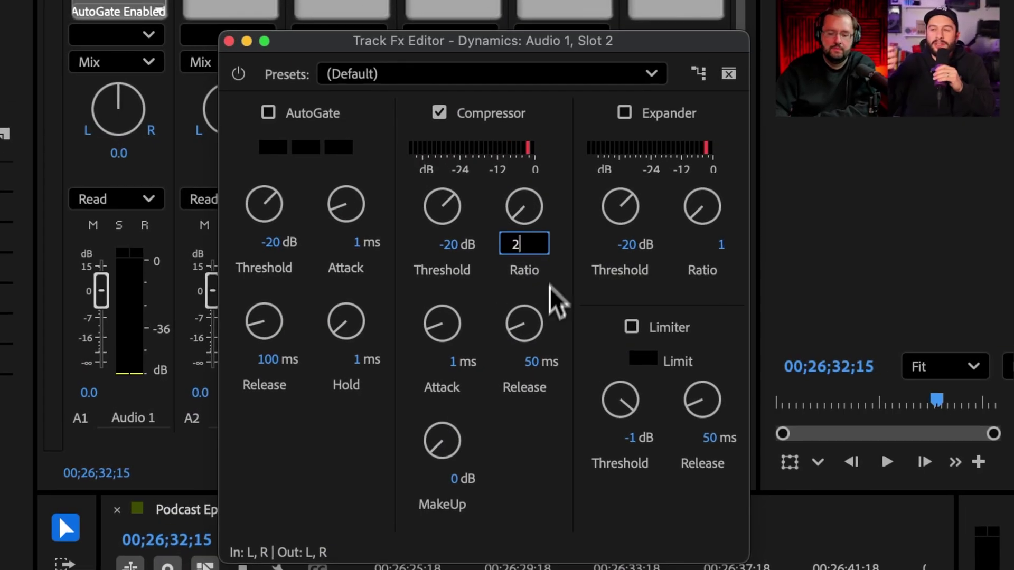
{"action": "key", "text": "Return"}
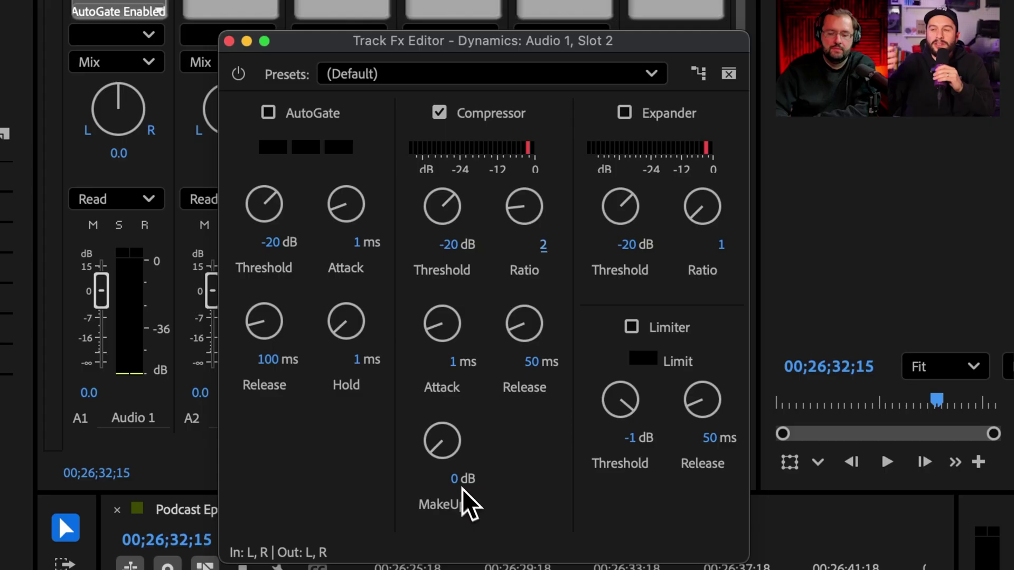
{"action": "left_click", "coordinate": [456, 479]}
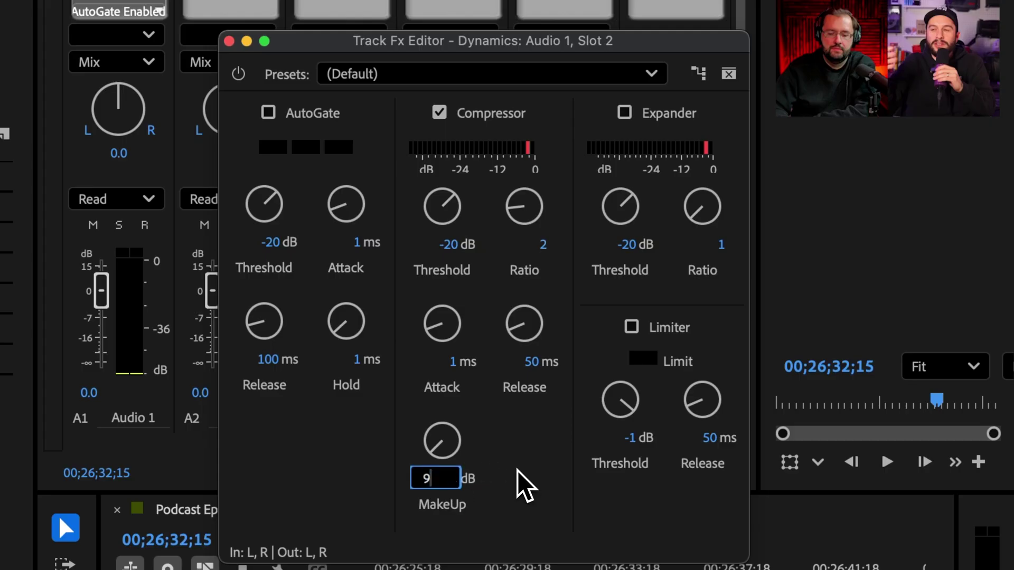
{"action": "type", "text": "9"}
{"action": "key", "text": "Return"}
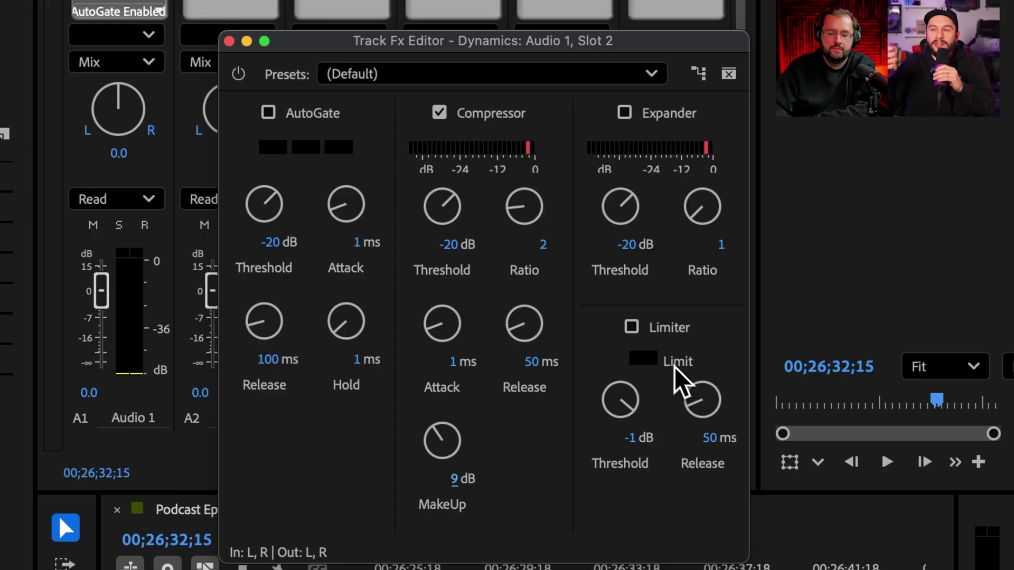
{"action": "left_click", "coordinate": [632, 327]}
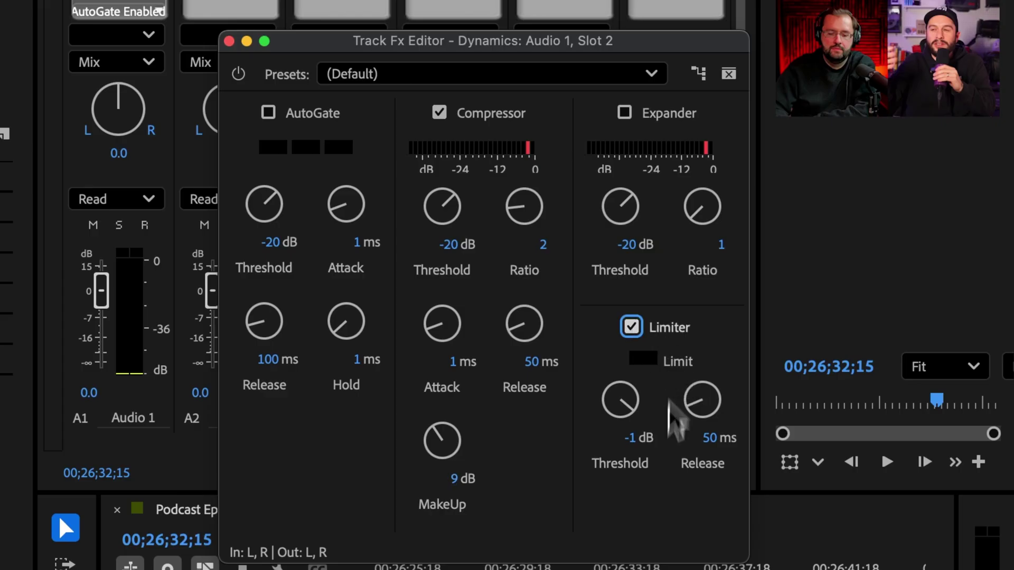
{"action": "left_click", "coordinate": [631, 438]}
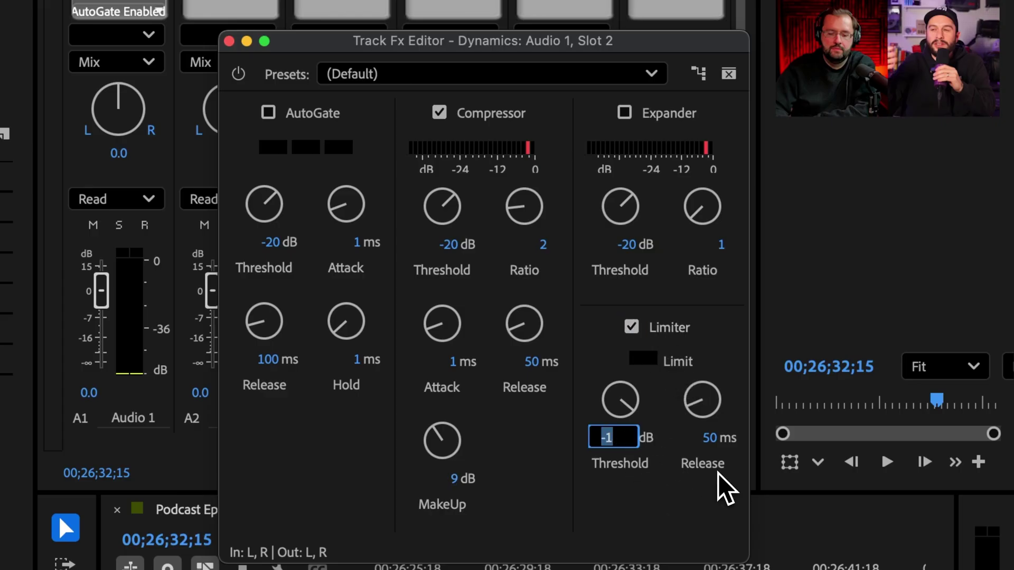
{"action": "key", "text": "Return"}
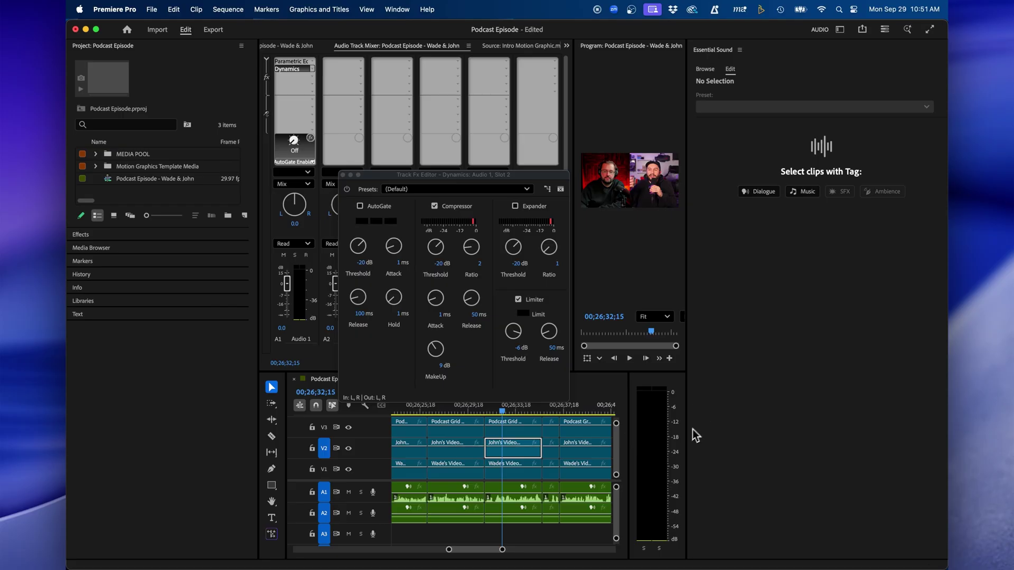
{"action": "key", "text": "space"}
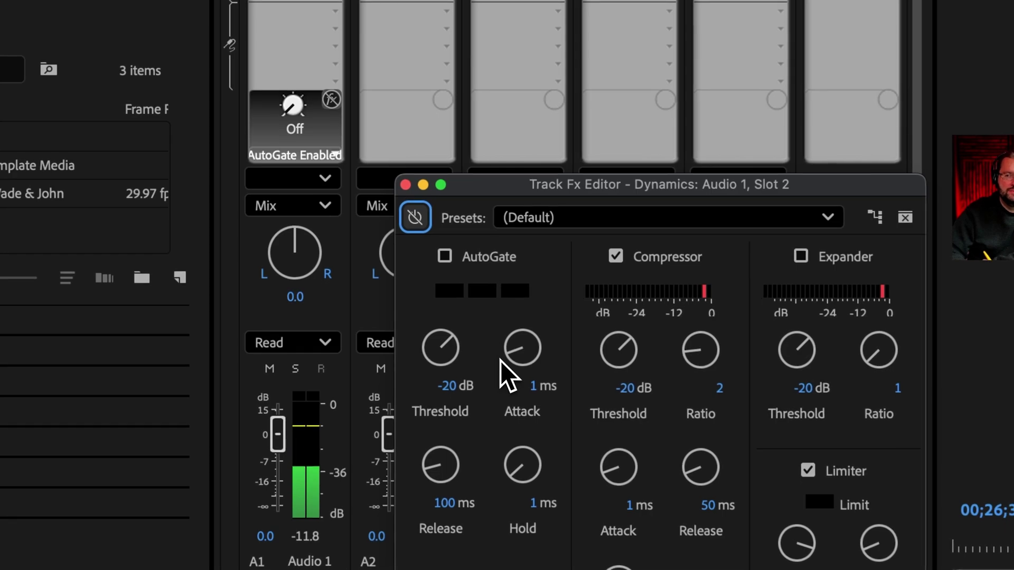
- Re-enable the Dynamics effect on Audio 1 after a bypassed playback comparison
{"action": "left_click", "coordinate": [415, 221]}
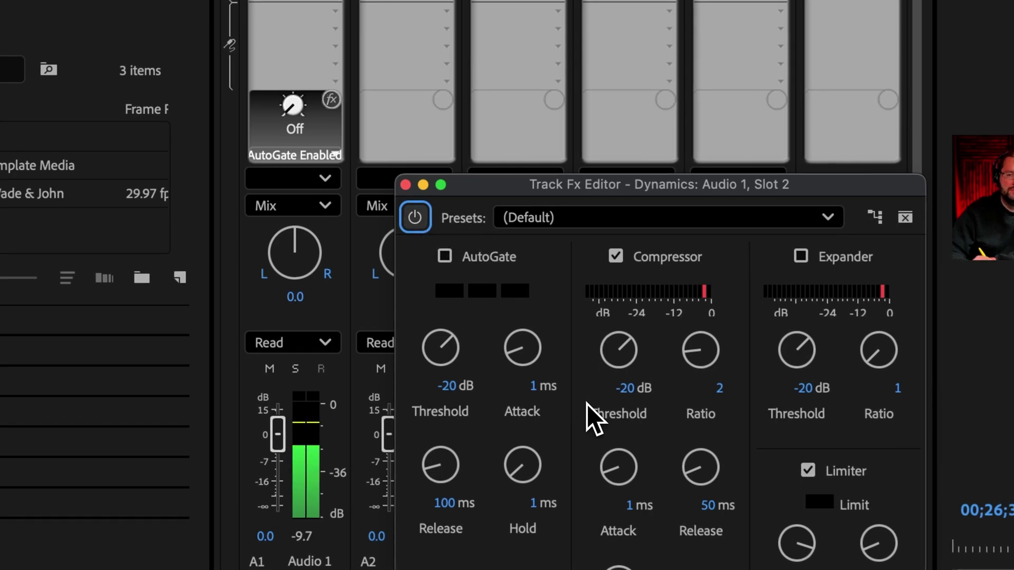